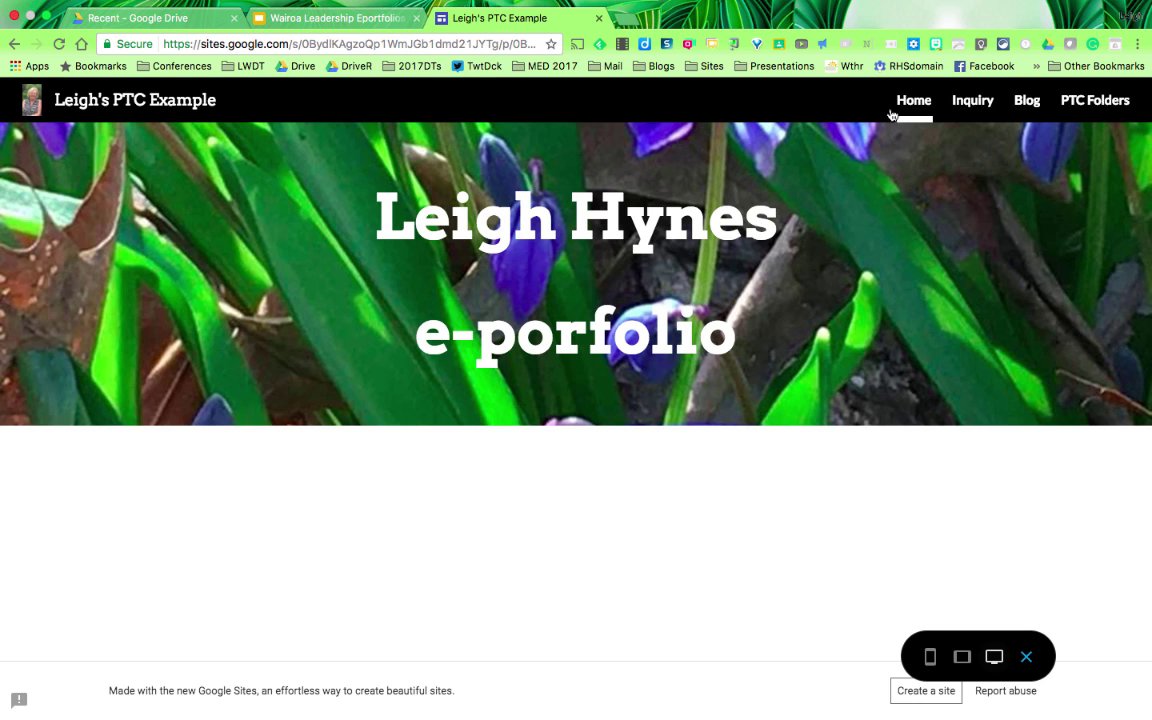
Step: Look through the example portfolio's Inquiry, Blog and PTC Folders pages, including the embedded PTC folders
{"action": "left_click", "coordinate": [962, 101]}
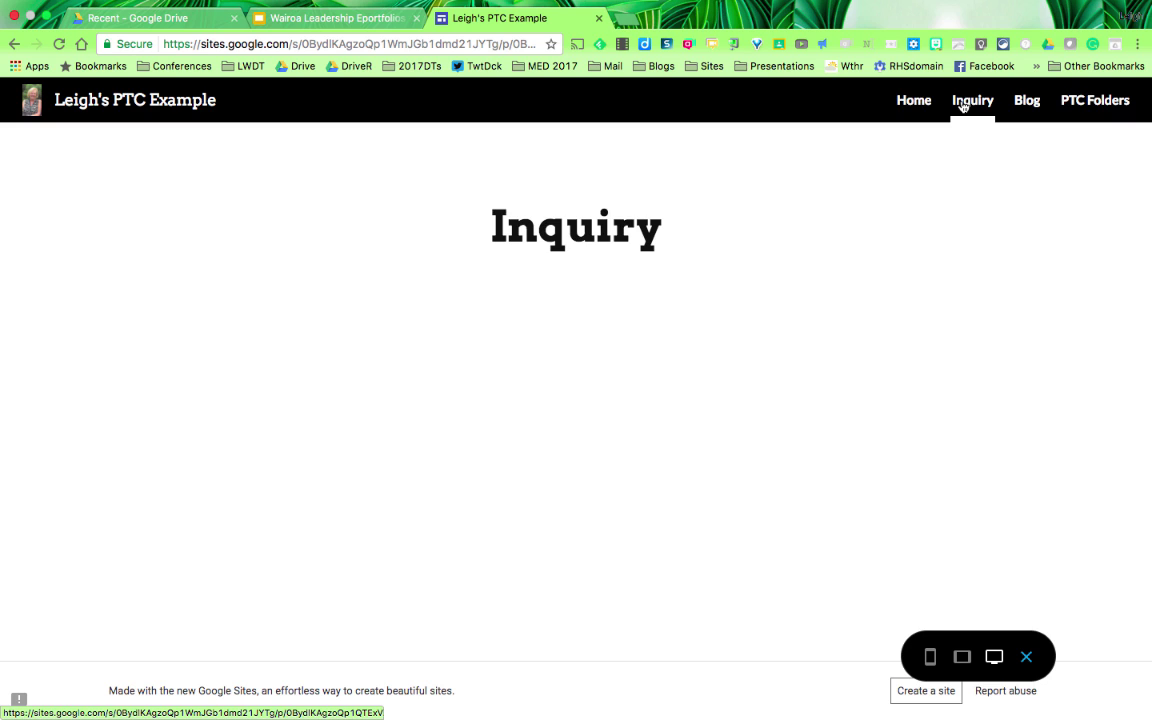
{"action": "left_click", "coordinate": [1027, 101]}
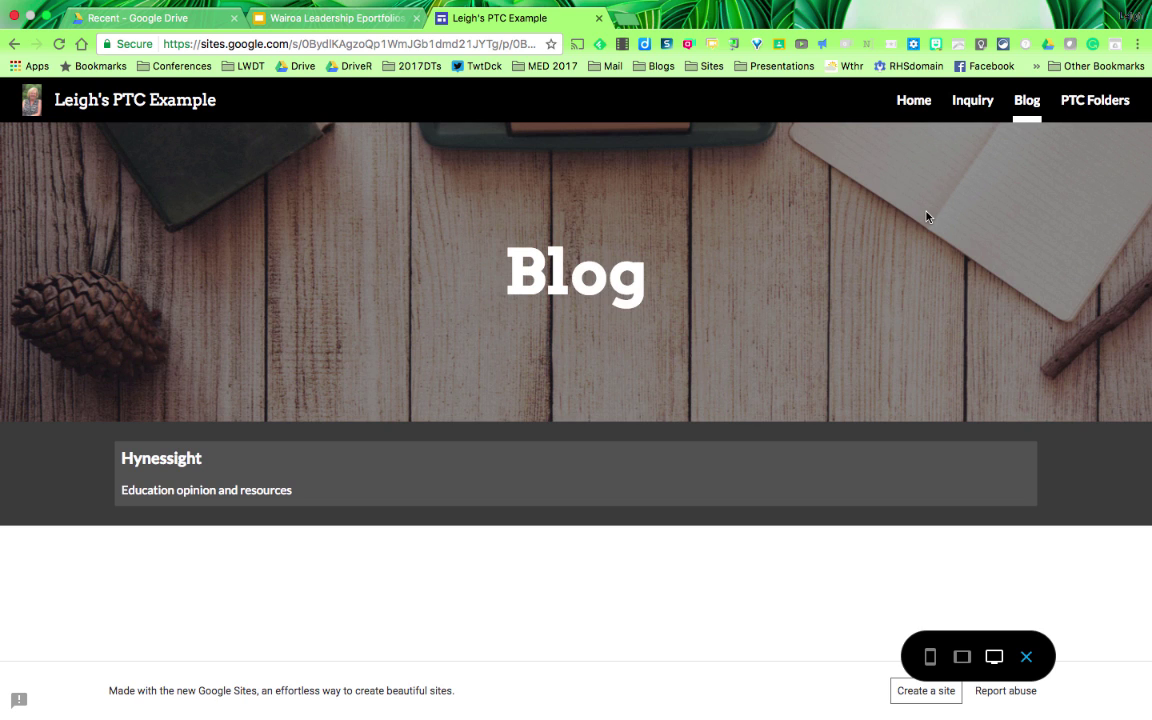
{"action": "left_click", "coordinate": [1079, 104]}
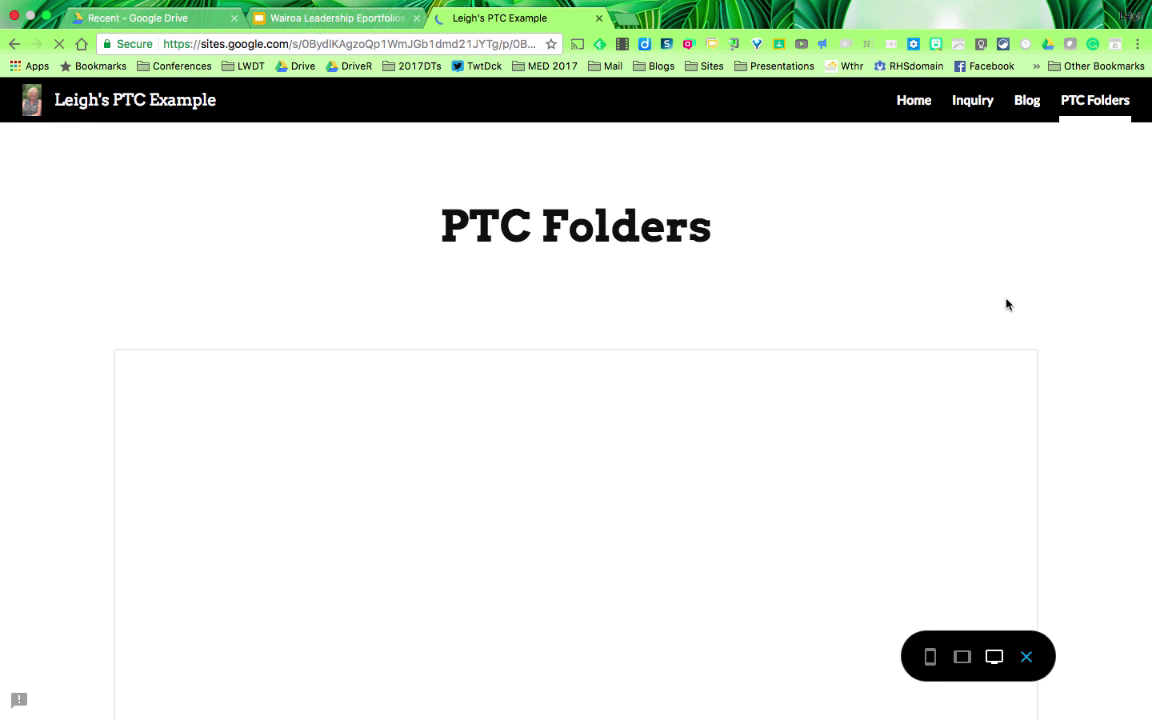
{"action": "scroll", "coordinate": [908, 447], "scroll_direction": "down", "scroll_amount": 1}
{"action": "scroll", "coordinate": [908, 447], "scroll_direction": "down", "scroll_amount": 3}
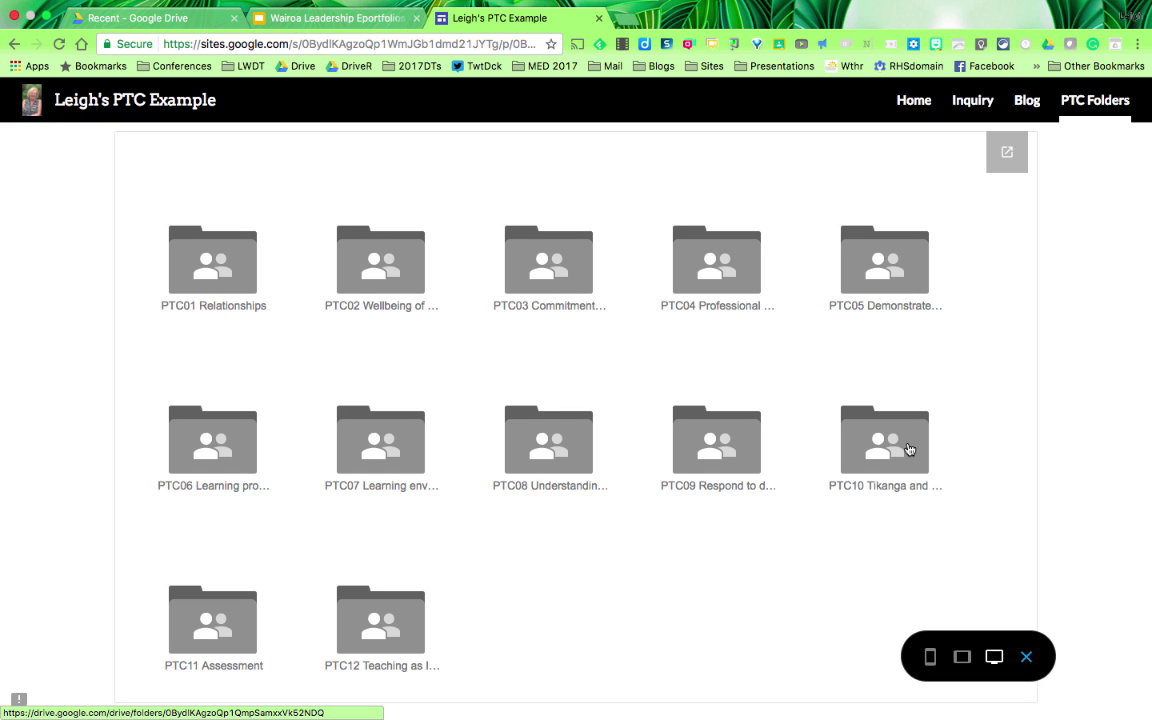
{"action": "scroll", "coordinate": [908, 447], "scroll_direction": "up", "scroll_amount": 4}
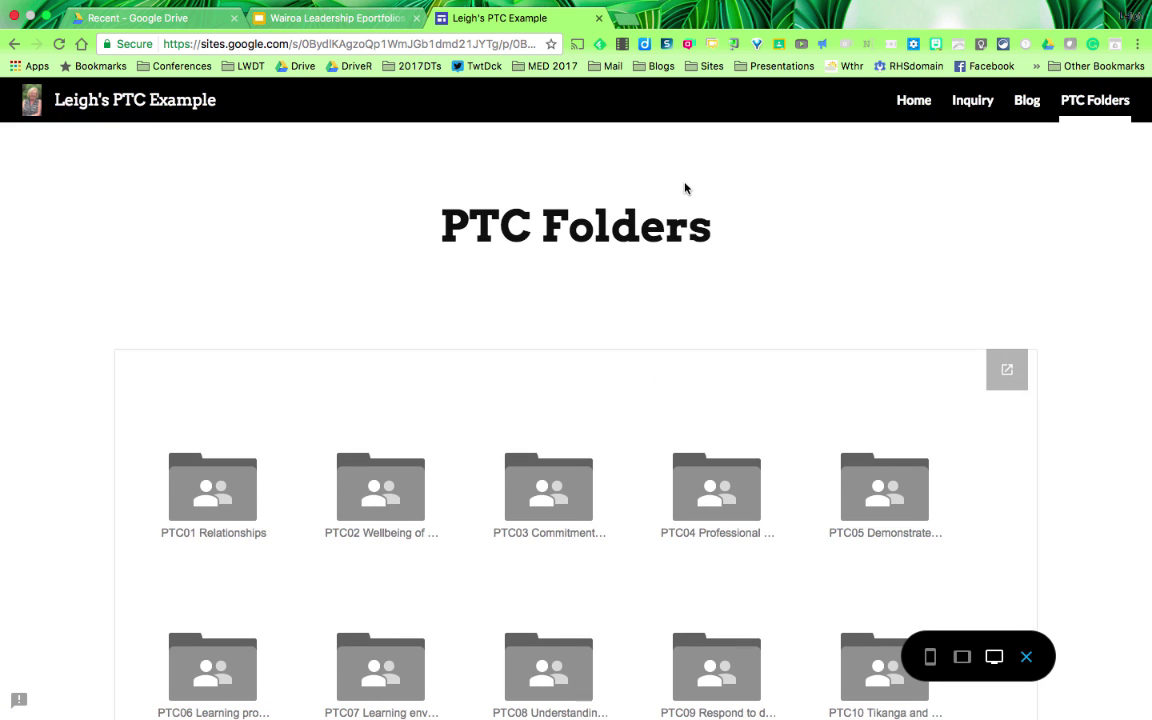
Step: Open a new browser tab and go to Classic Sites from the list of Google apps
{"action": "left_click", "coordinate": [621, 20]}
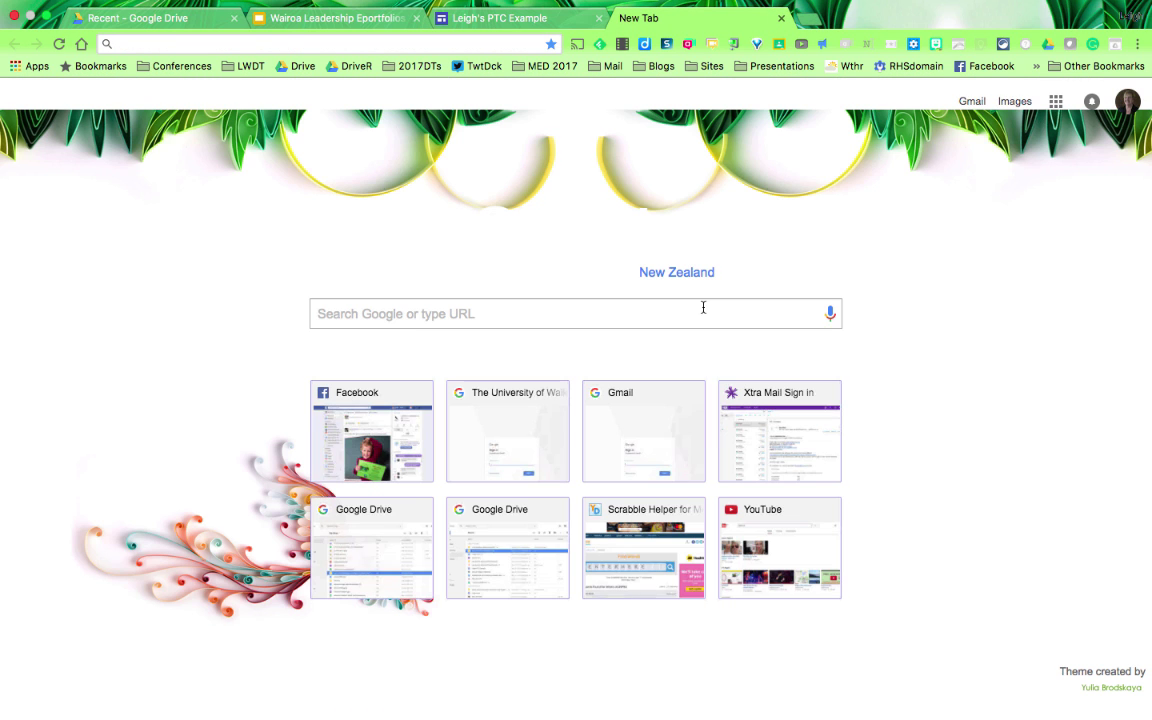
{"action": "left_click", "coordinate": [1055, 102]}
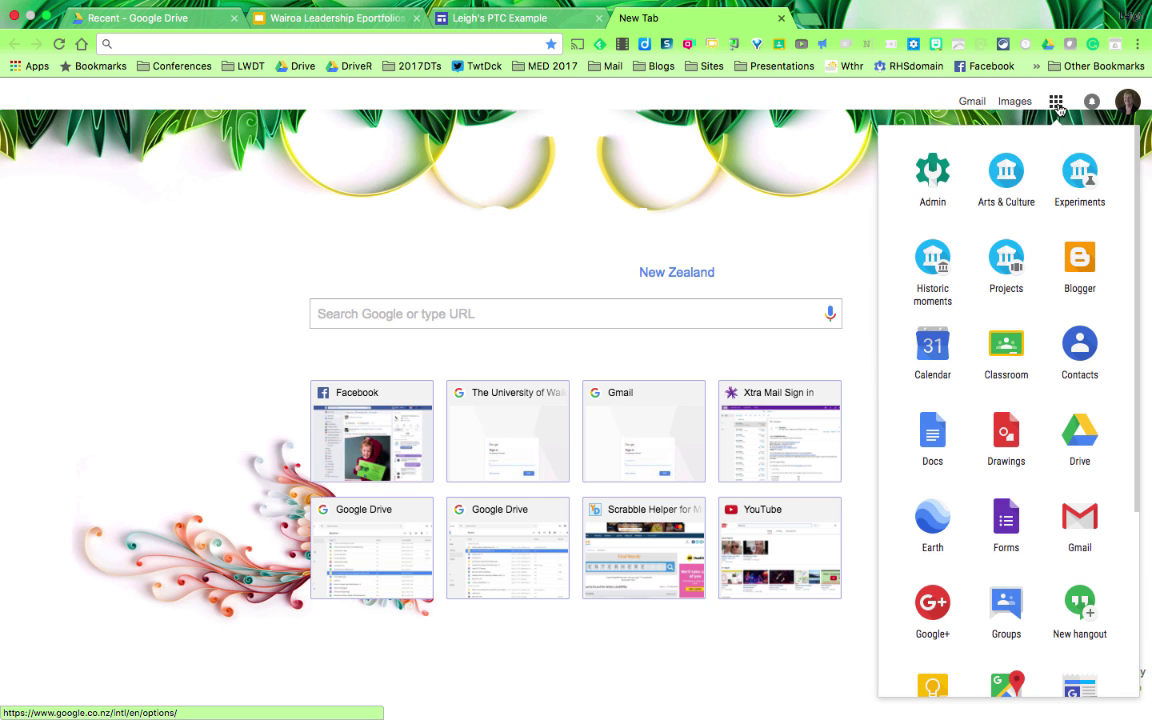
{"action": "scroll", "coordinate": [1065, 437], "scroll_direction": "down", "scroll_amount": 5}
{"action": "scroll", "coordinate": [1065, 437], "scroll_direction": "down", "scroll_amount": 1}
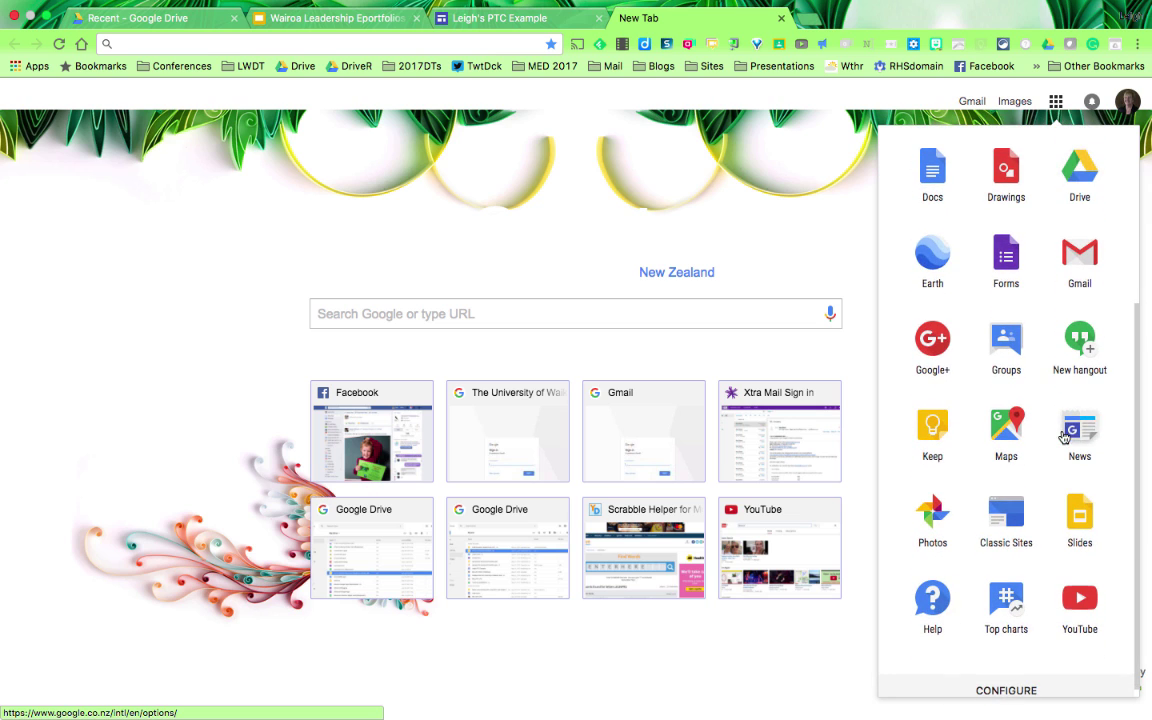
{"action": "left_click", "coordinate": [1004, 527]}
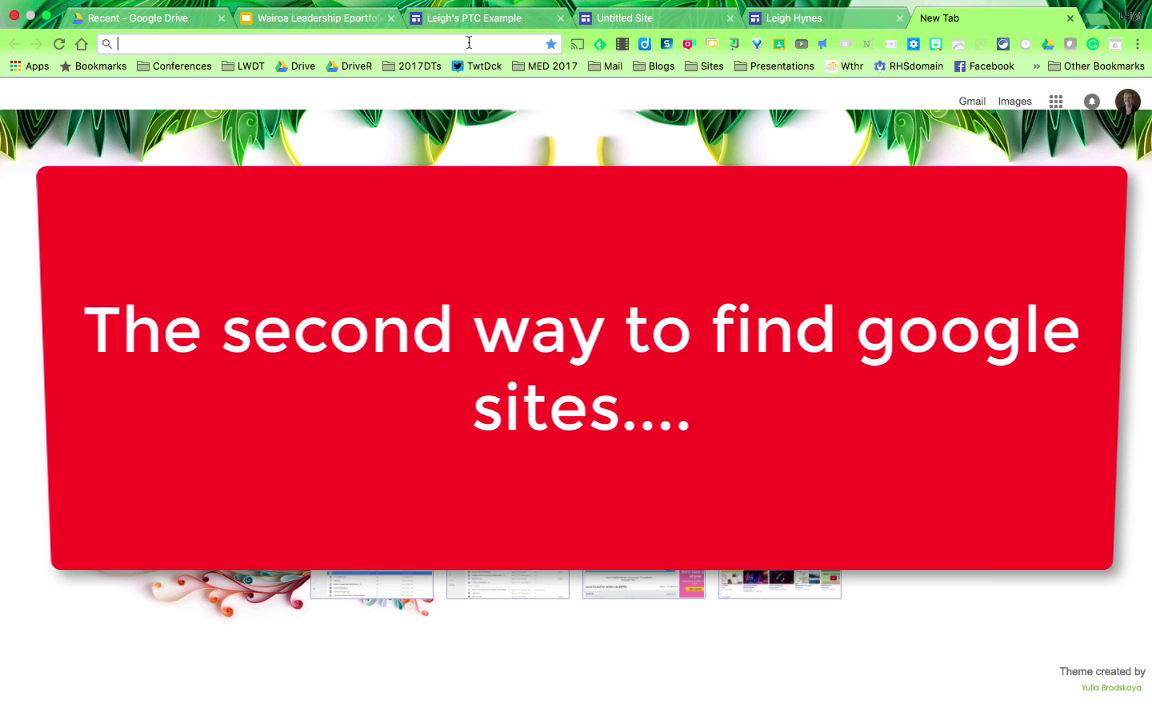
Step: Search the web for "google sites" and open the Google Sites result
{"action": "type", "text": "google si"}
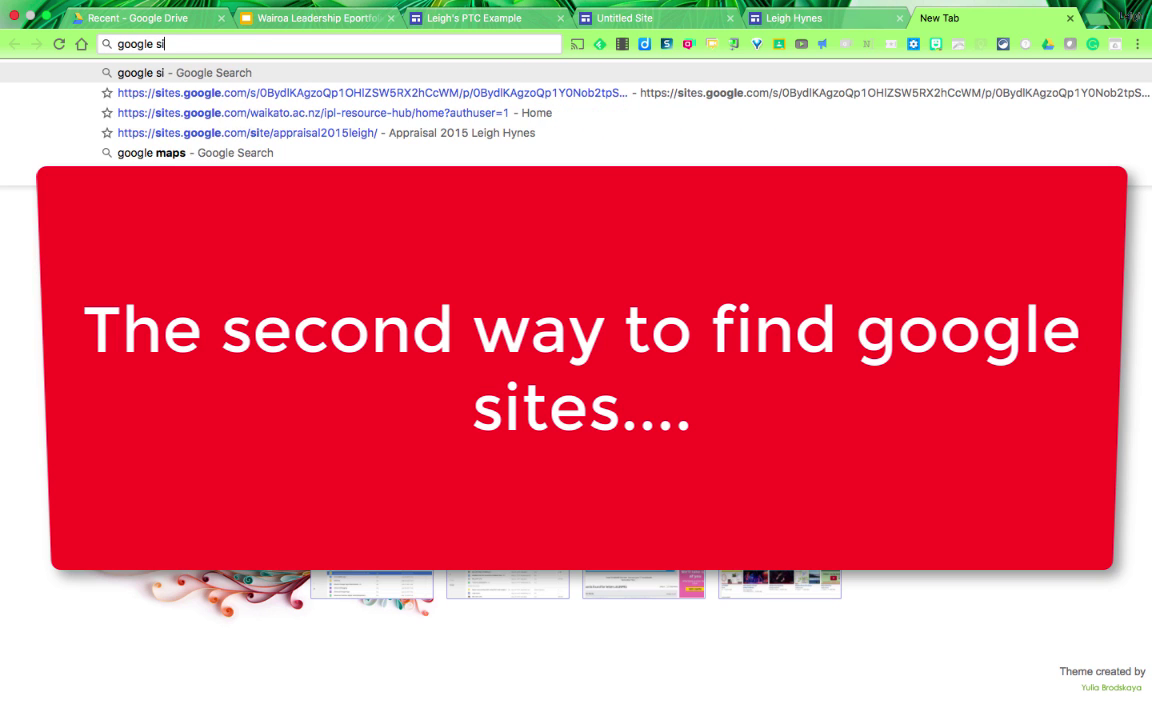
{"action": "type", "text": "tes"}
{"action": "key", "text": "Return"}
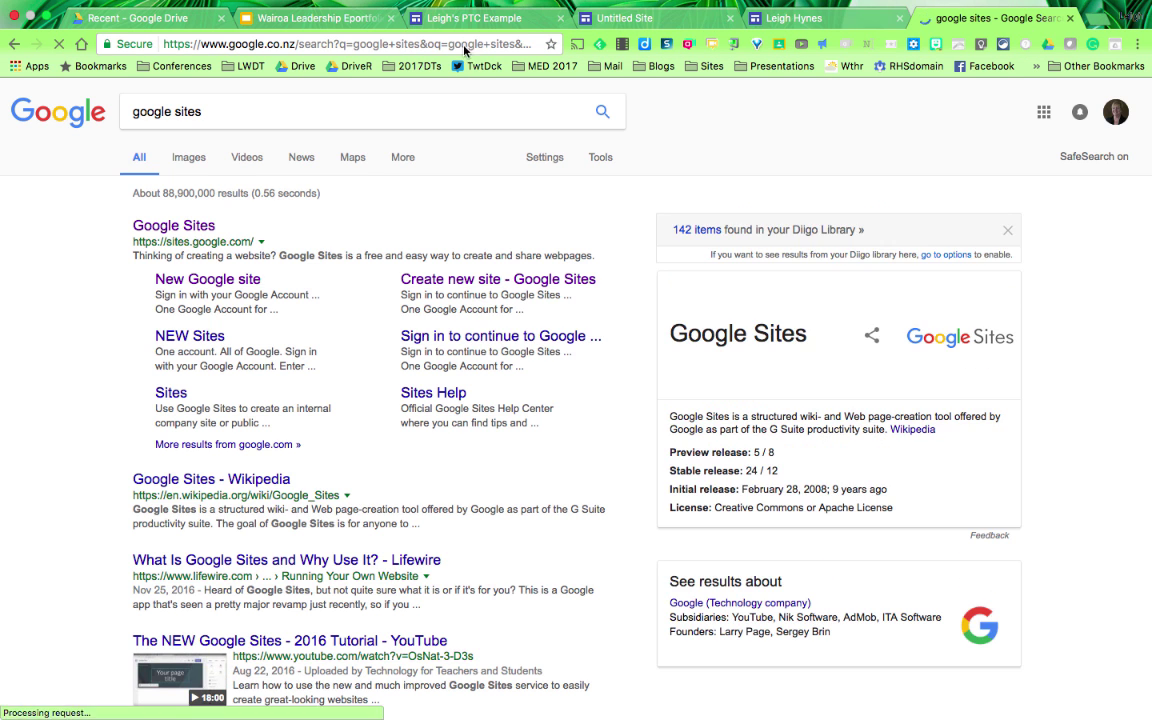
{"action": "left_click", "coordinate": [201, 228]}
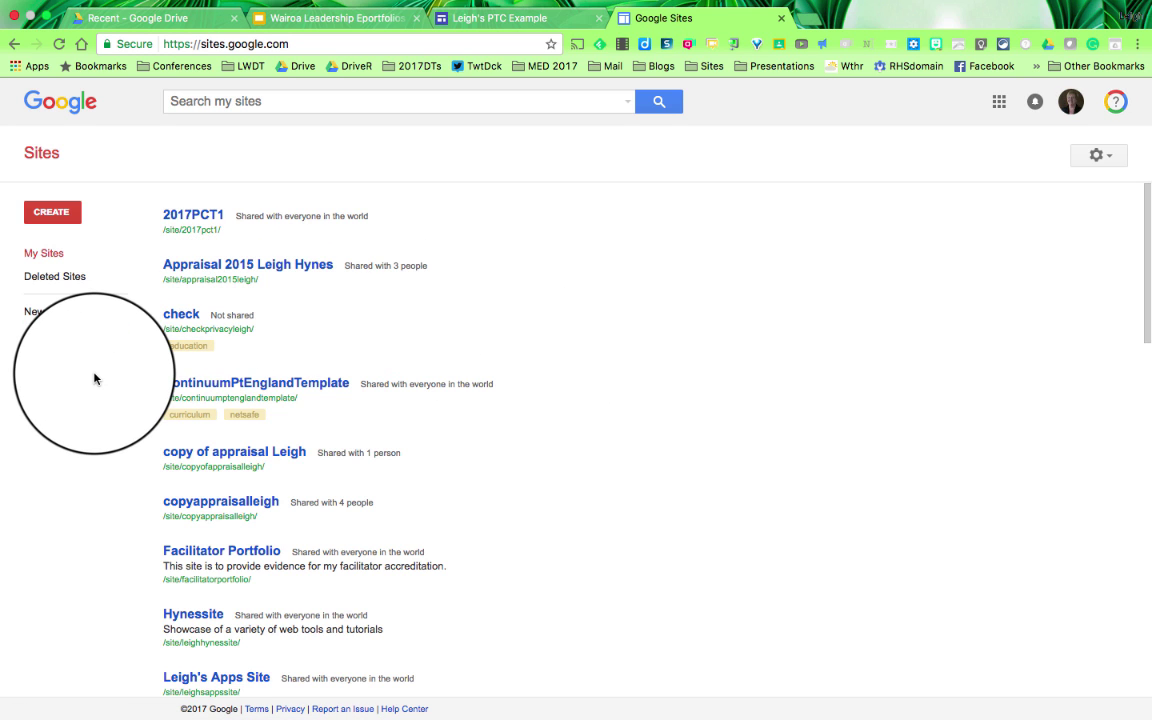
Step: Switch to New Google Sites and title the new site's home page "eportfolio"
{"action": "left_click", "coordinate": [69, 316]}
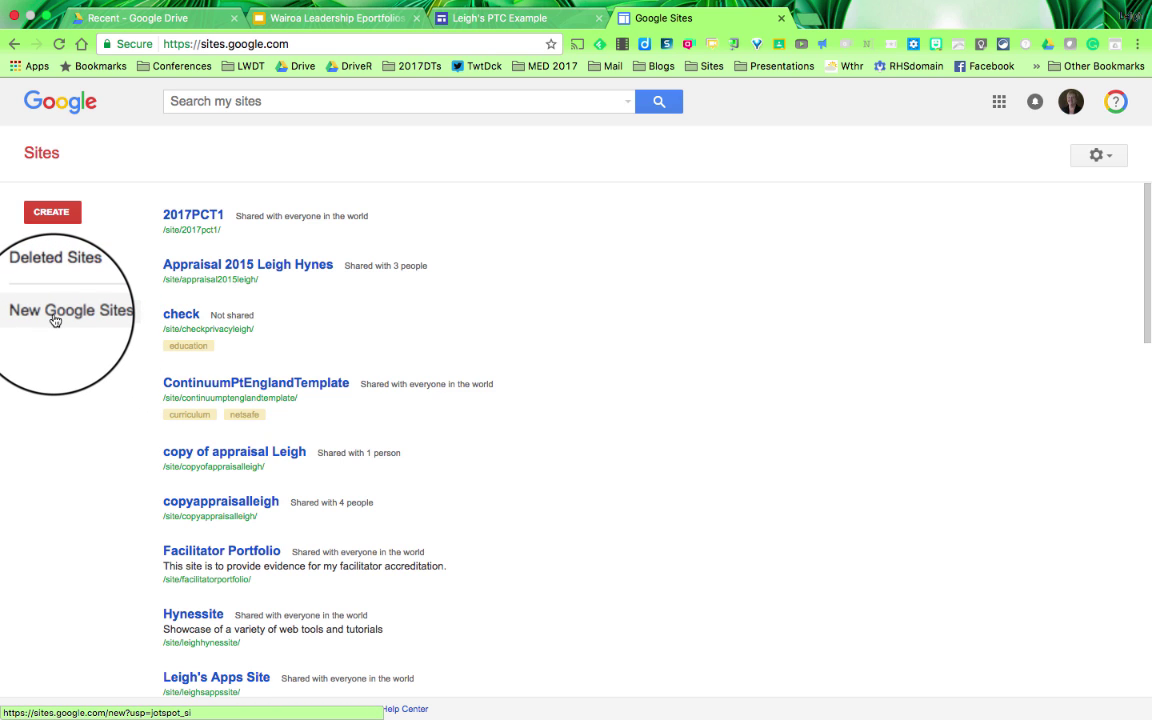
{"action": "left_click", "coordinate": [55, 320]}
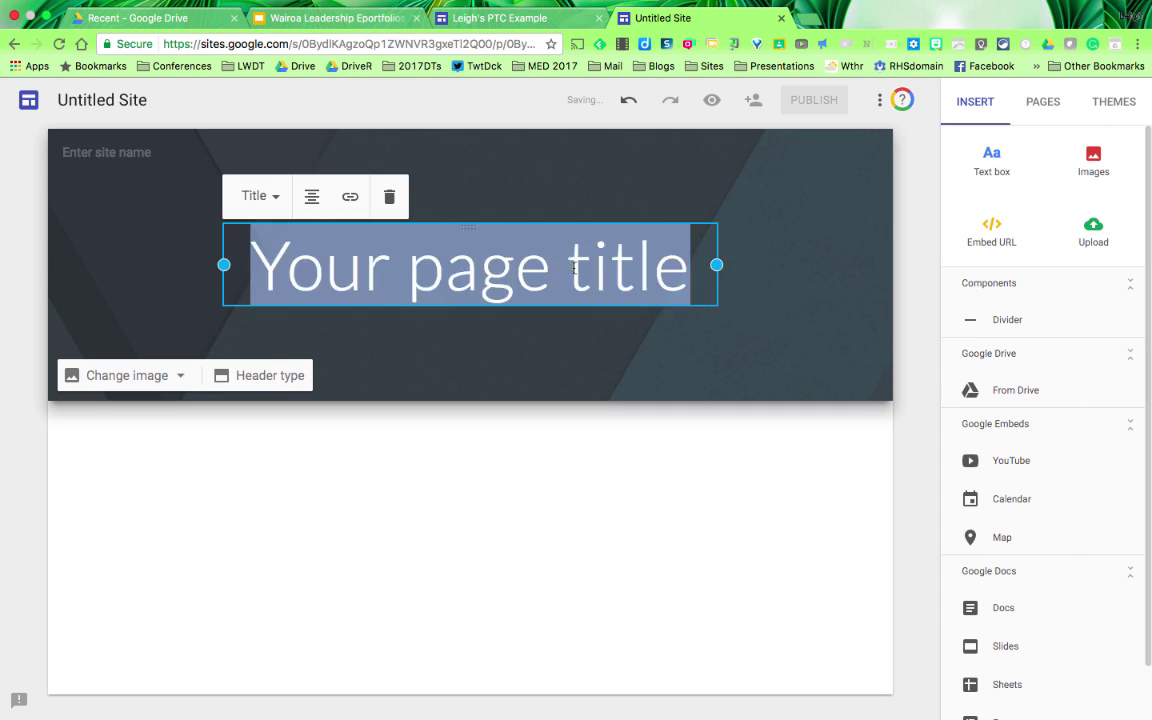
{"action": "type", "text": "epor"}
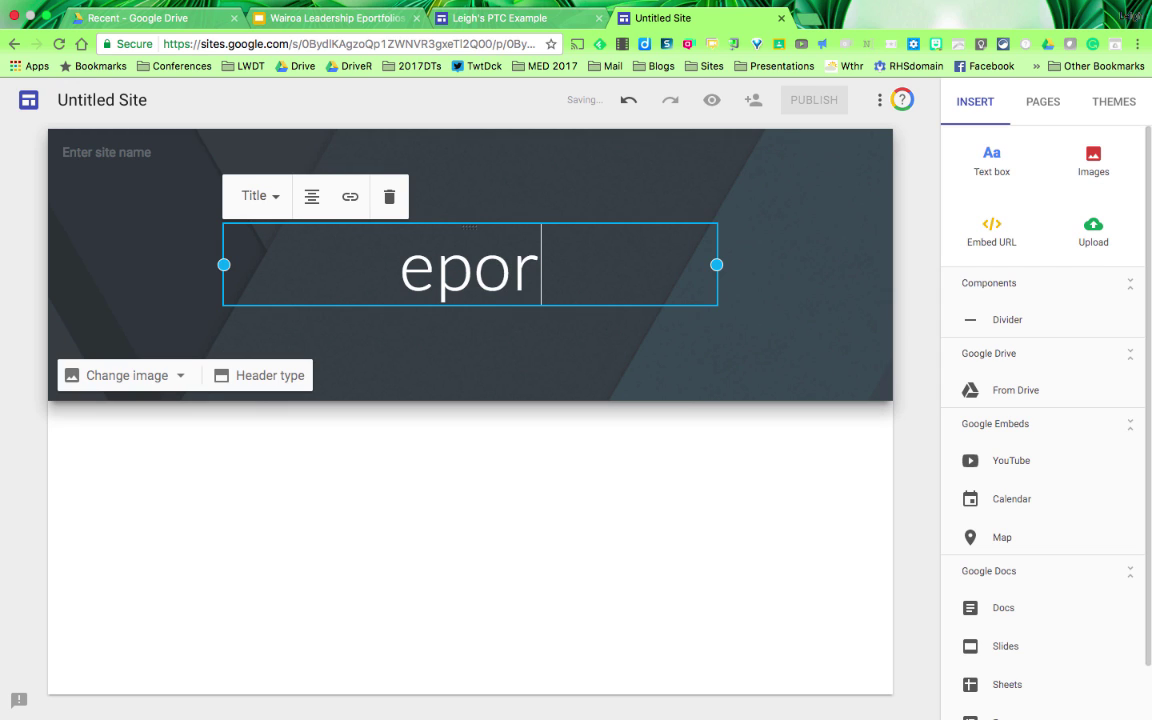
{"action": "type", "text": "tfolio"}
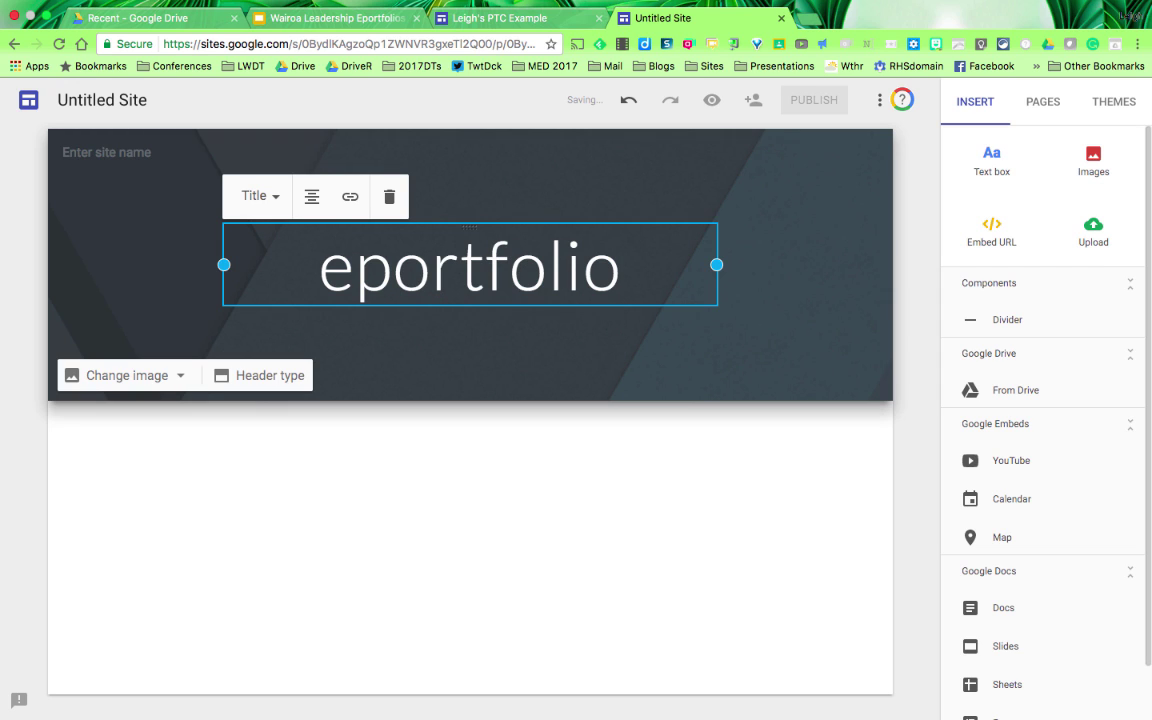
Step: Replace the home page's header image with the photo of purple flowers and green leaves
{"action": "left_click", "coordinate": [170, 379]}
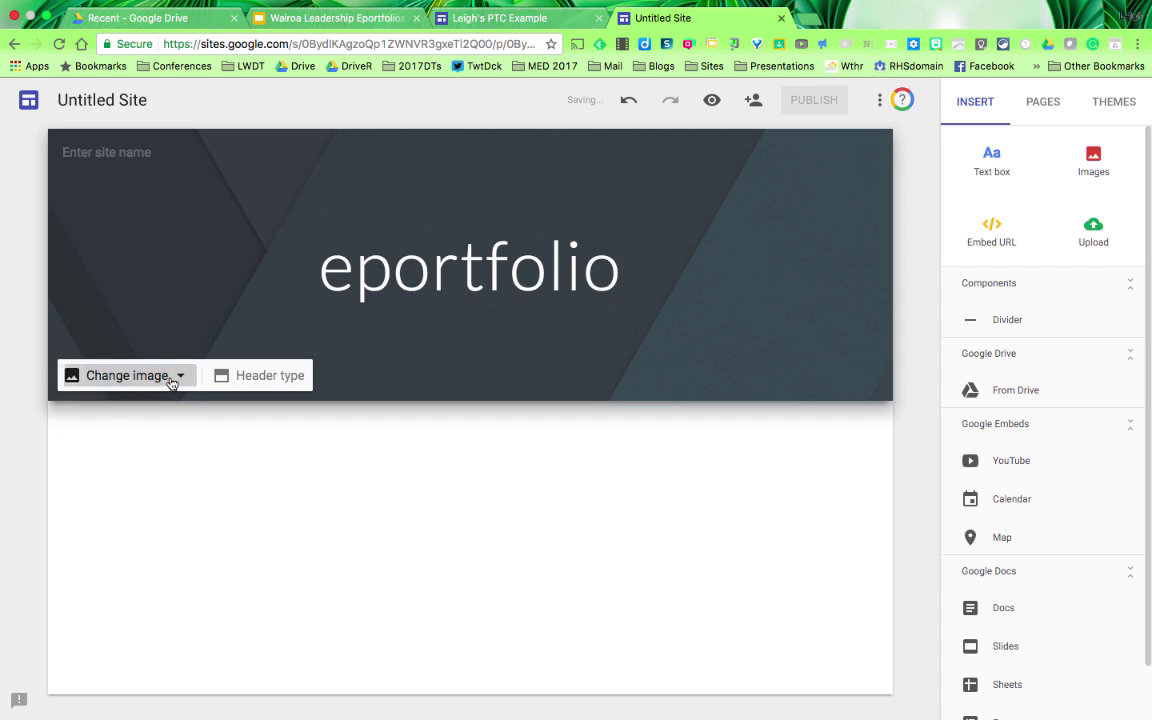
{"action": "left_click", "coordinate": [120, 418]}
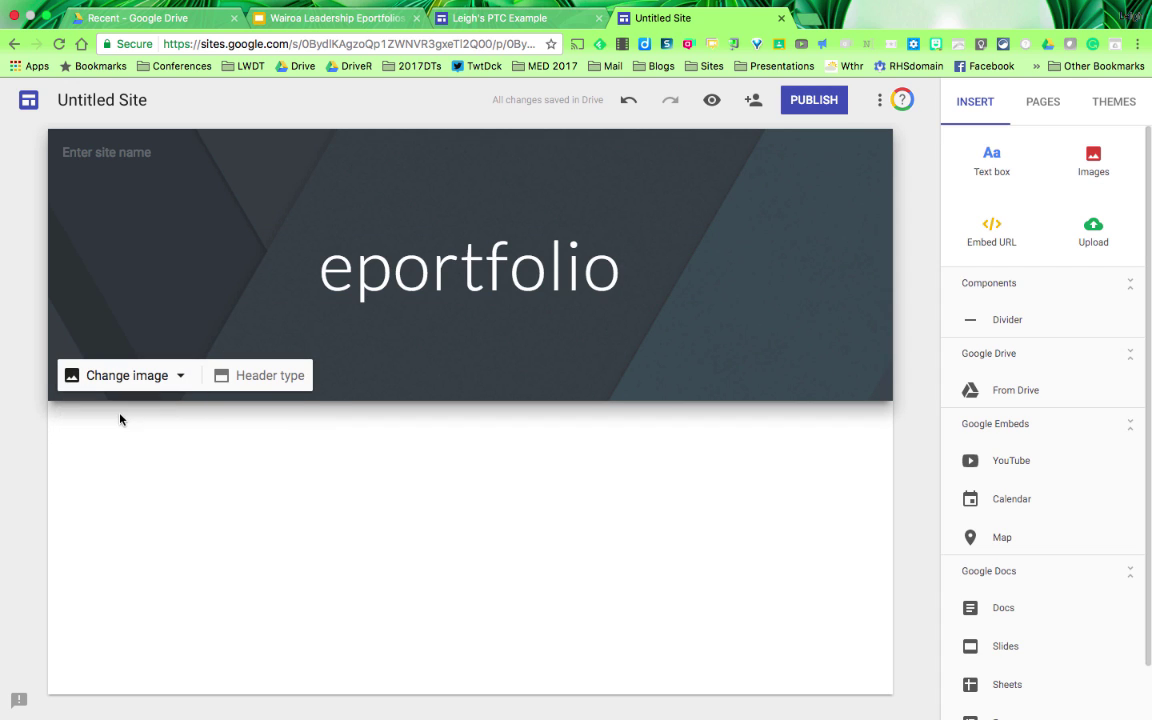
{"action": "left_click", "coordinate": [666, 195]}
{"action": "left_click", "coordinate": [819, 337]}
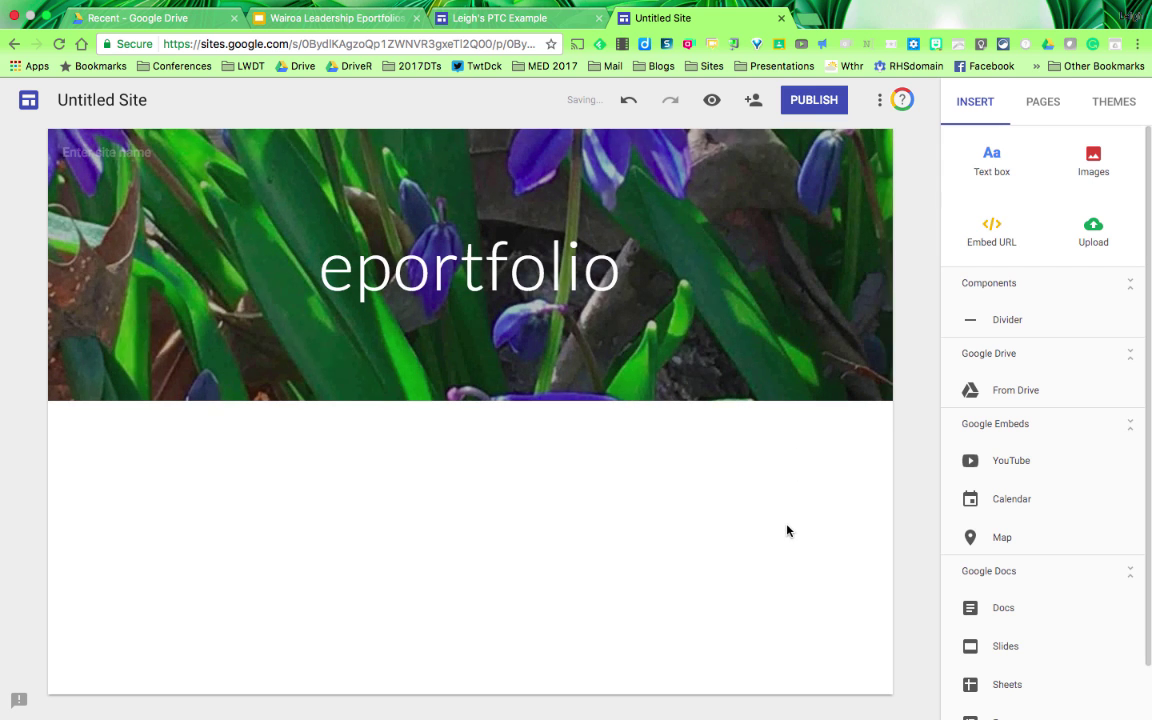
Step: Add a text box below the header reading "This is the home page. Click on any of the tabs above to take you to the portfolio."
{"action": "left_click", "coordinate": [986, 171]}
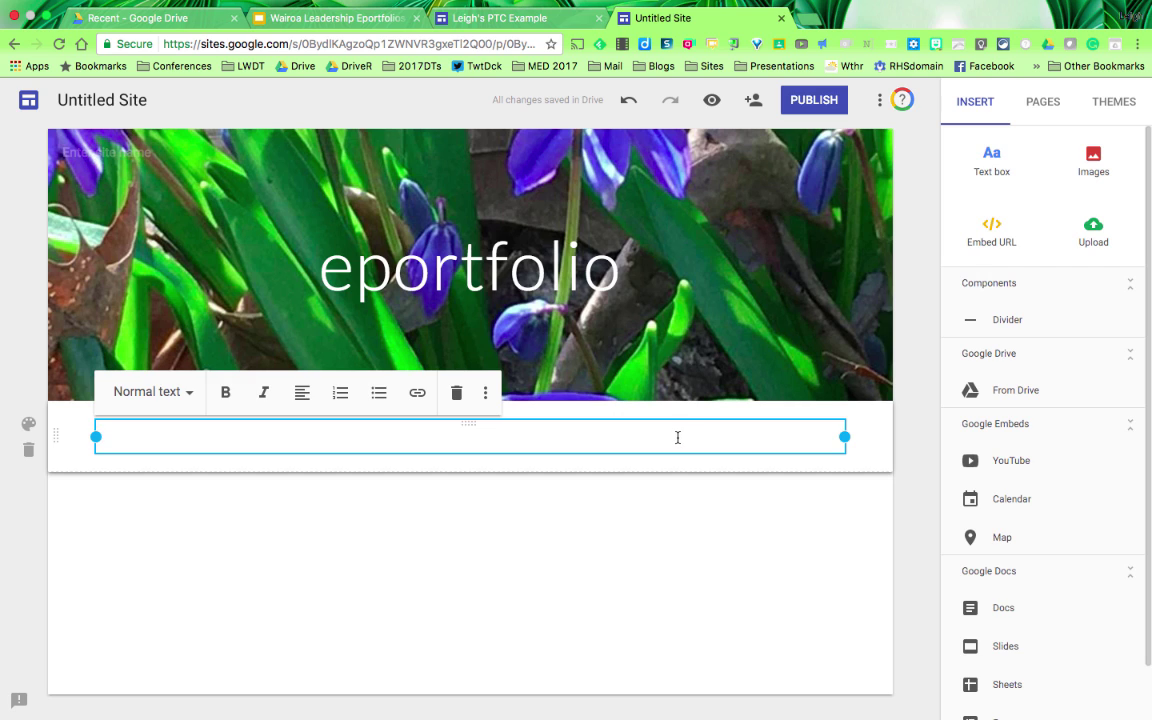
{"action": "type", "text": "This is the home page.  Click on any of the tabs above to take you to the portfolio."}
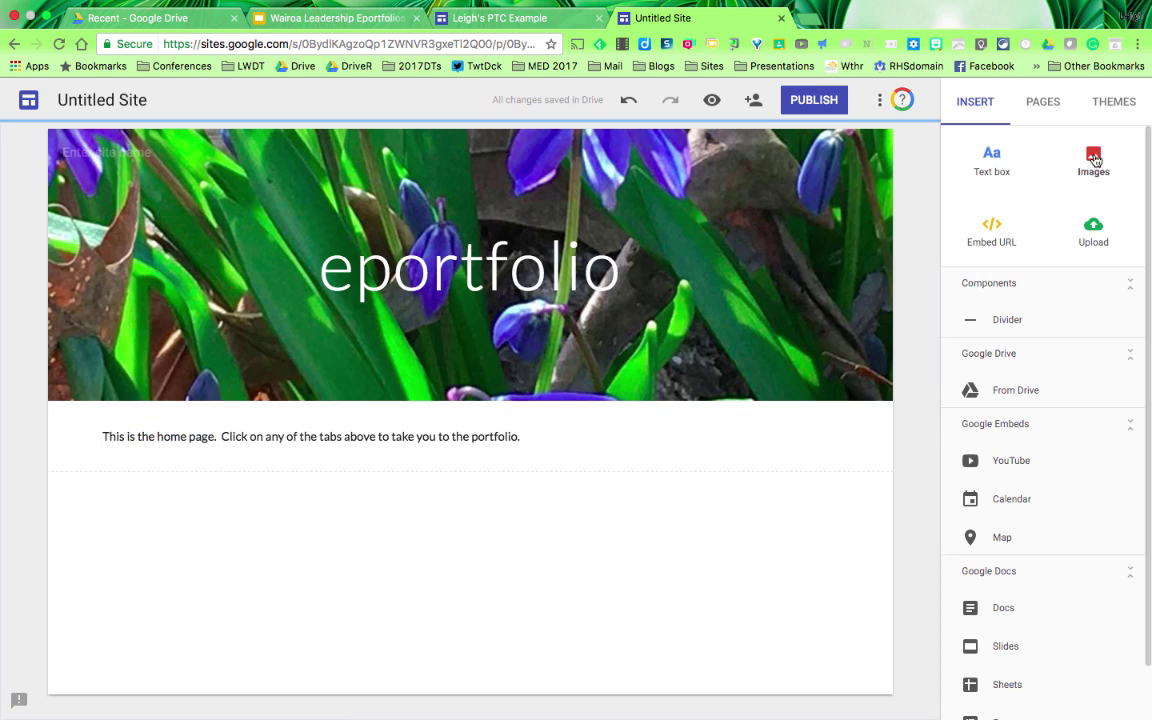
Step: Insert the mountain lake photo from the Drop Box album into the home page
{"action": "left_click", "coordinate": [1094, 158]}
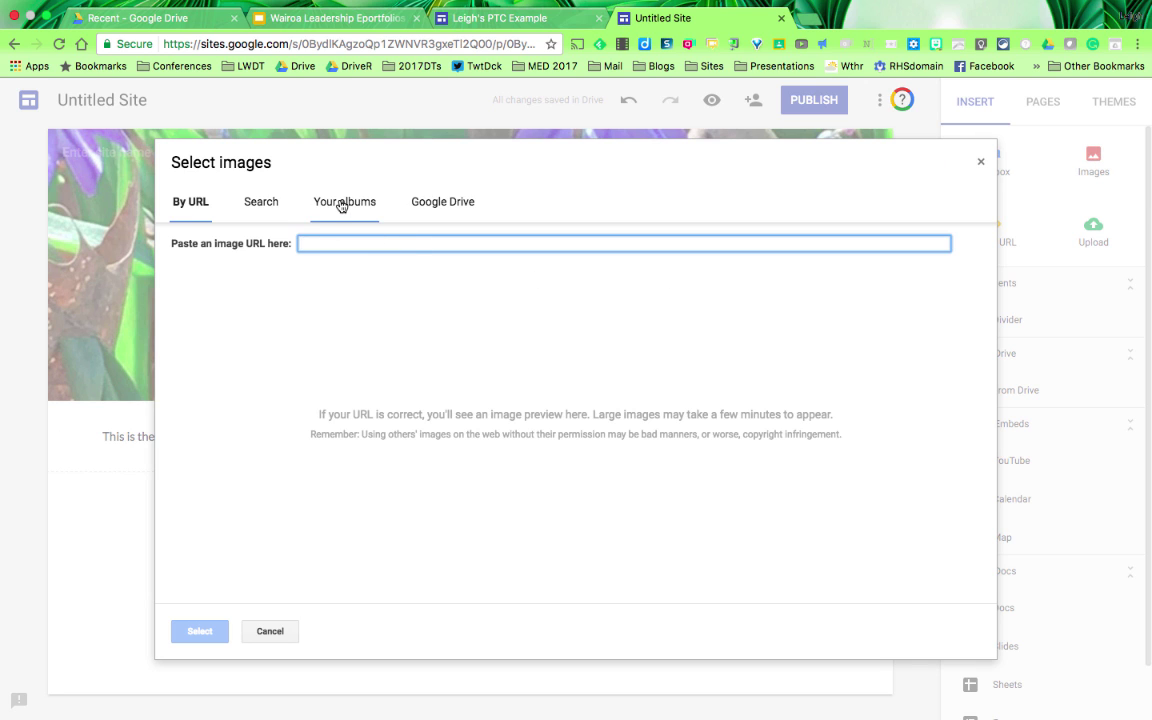
{"action": "left_click", "coordinate": [340, 200]}
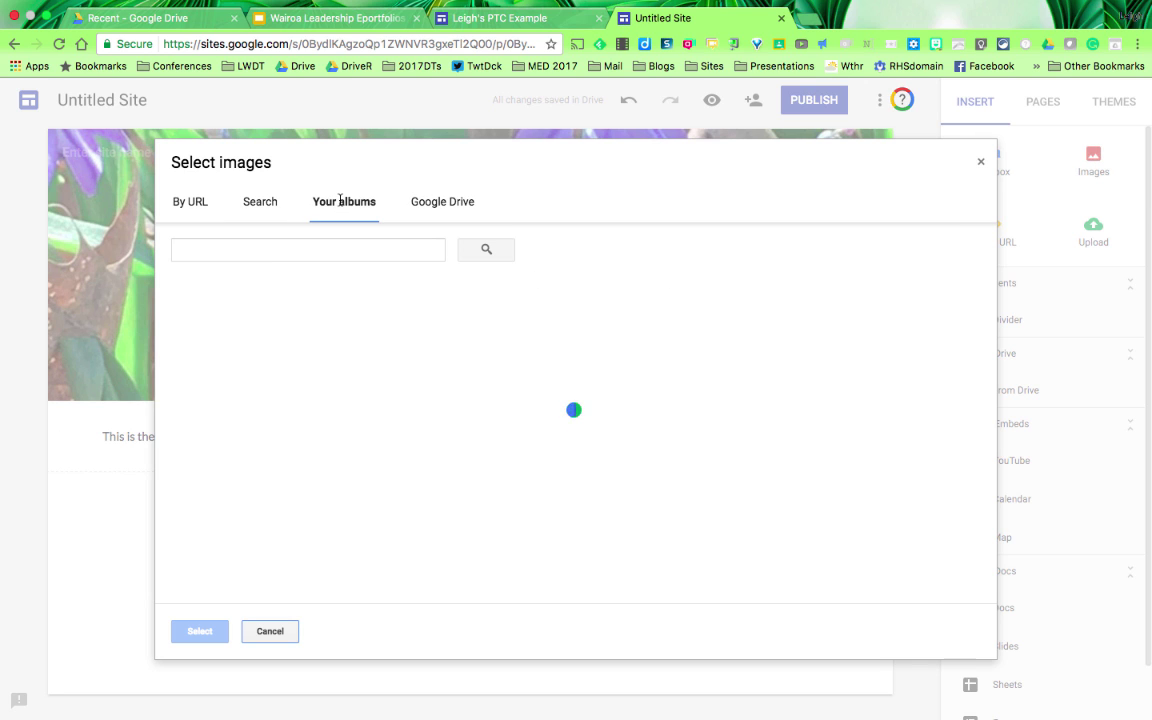
{"action": "left_click", "coordinate": [267, 334]}
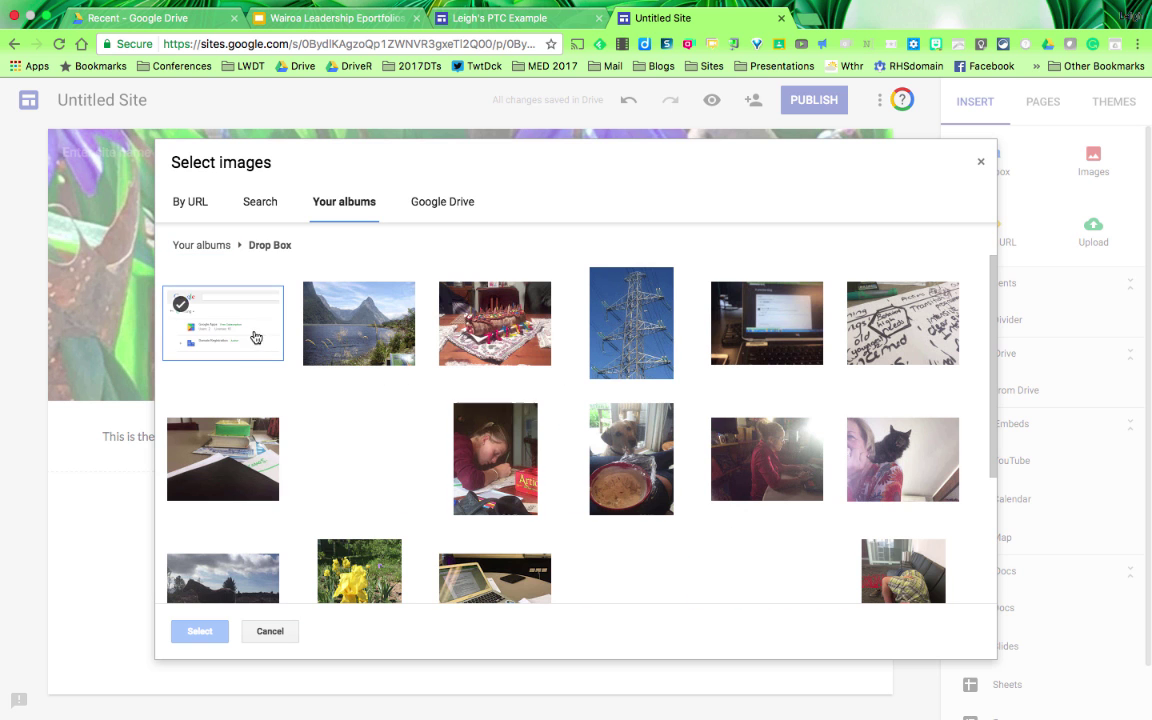
{"action": "left_click", "coordinate": [340, 312]}
{"action": "left_click", "coordinate": [214, 628]}
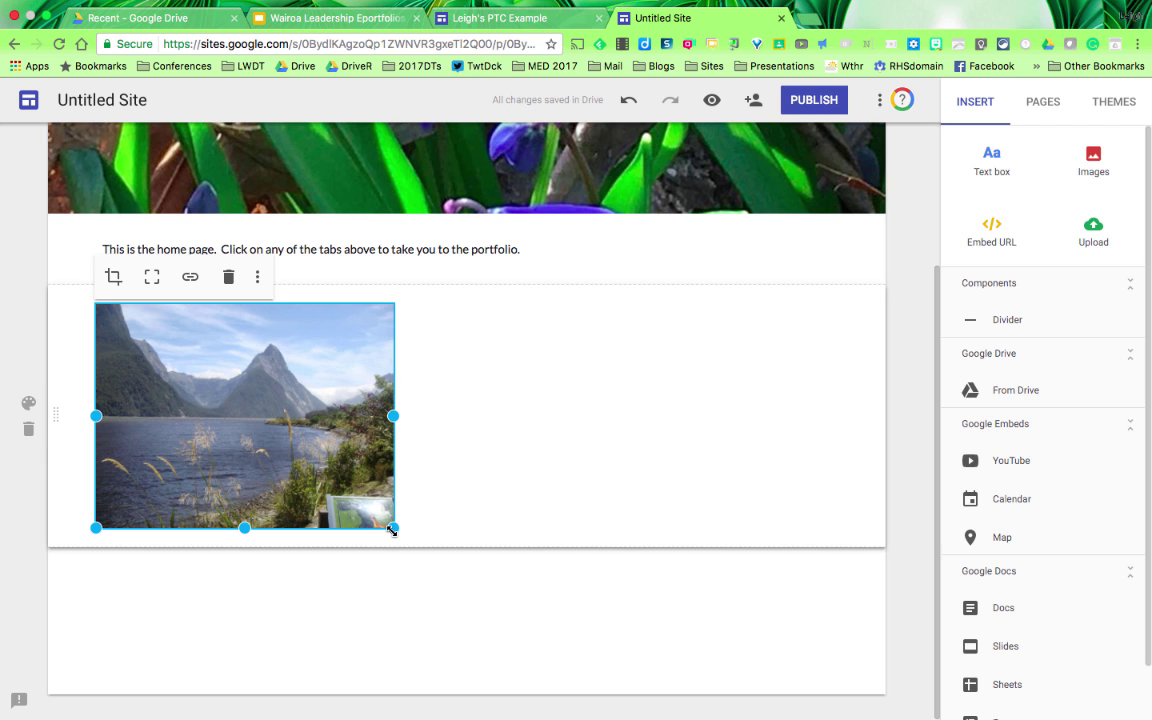
Step: Enlarge the mountain lake photo and centre it in its section below the text
{"action": "left_click_drag", "start_coordinate": [393, 528], "coordinate": [541, 549]}
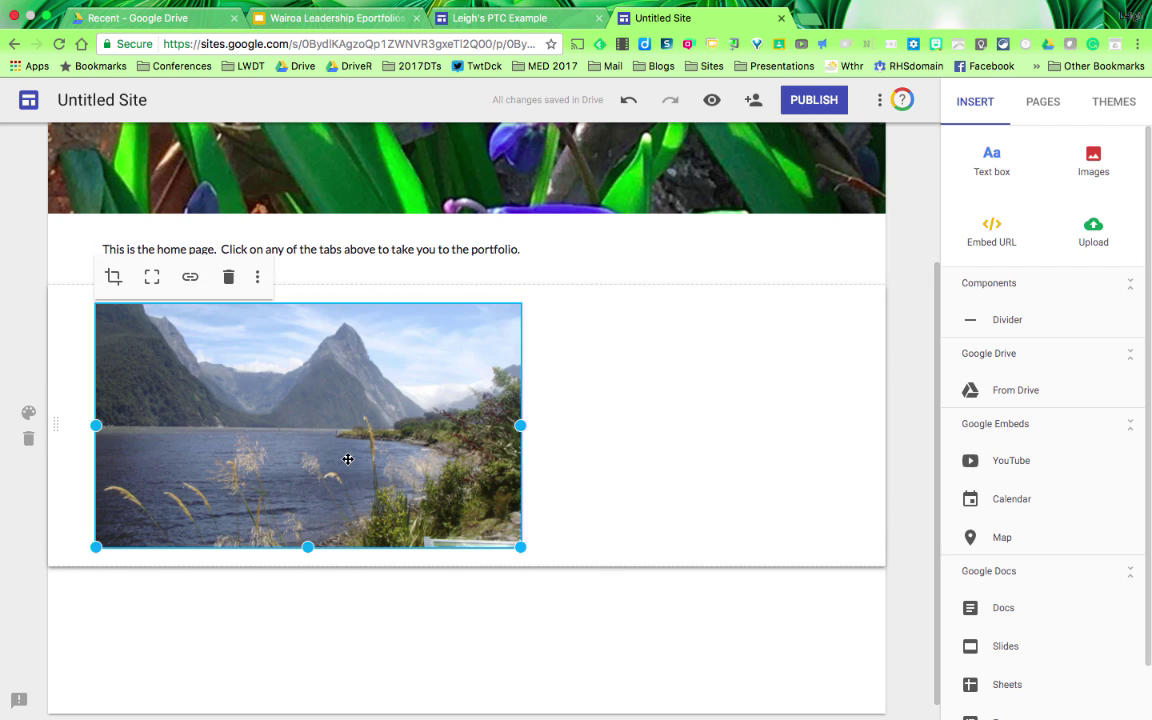
{"action": "left_click_drag", "start_coordinate": [348, 459], "coordinate": [452, 450]}
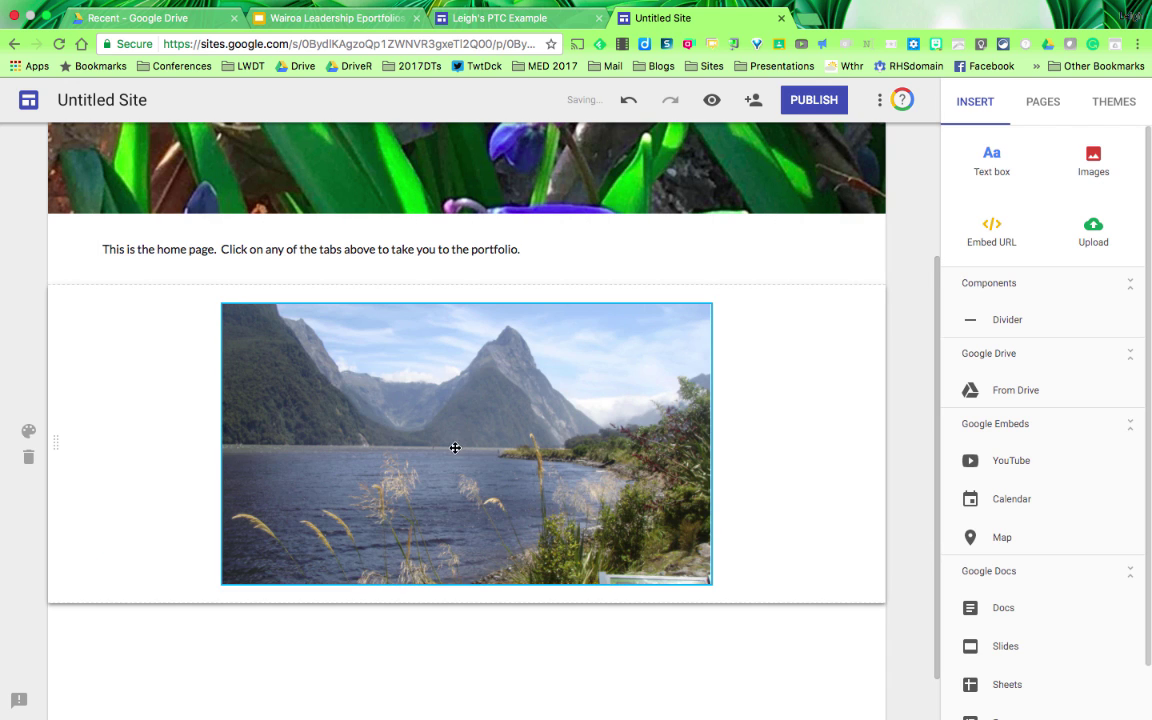
{"action": "left_click", "coordinate": [689, 645]}
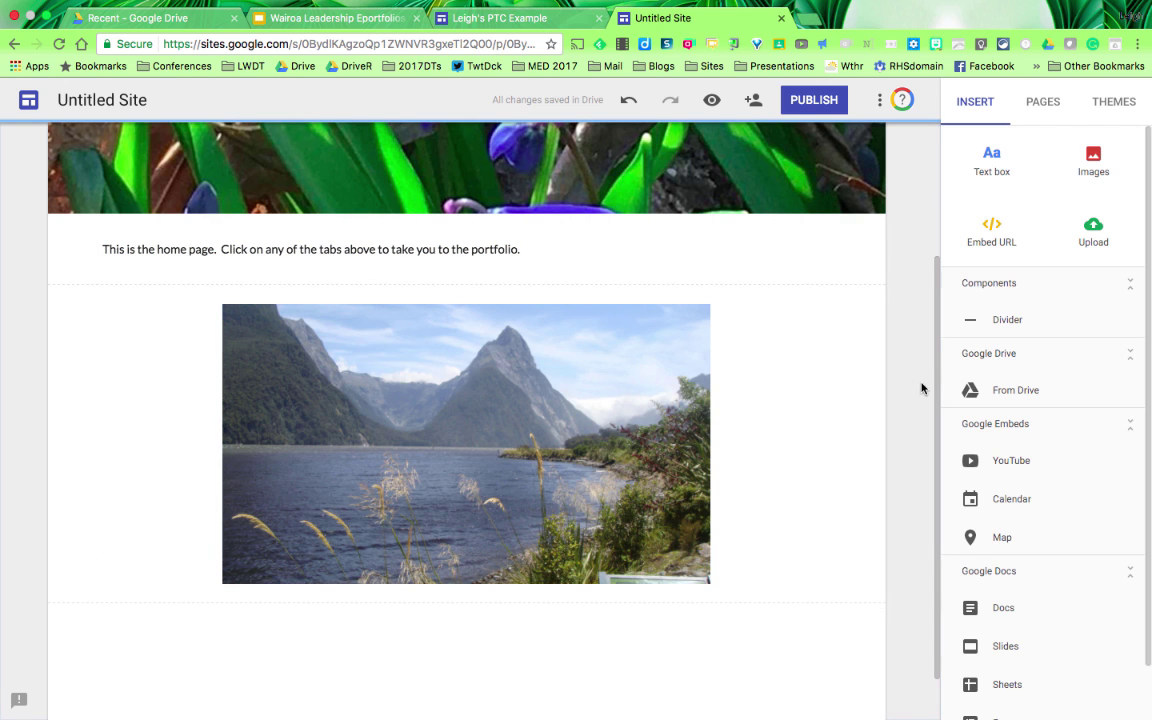
Step: Add a new page named "Inquiry" to the site
{"action": "left_click", "coordinate": [1040, 104]}
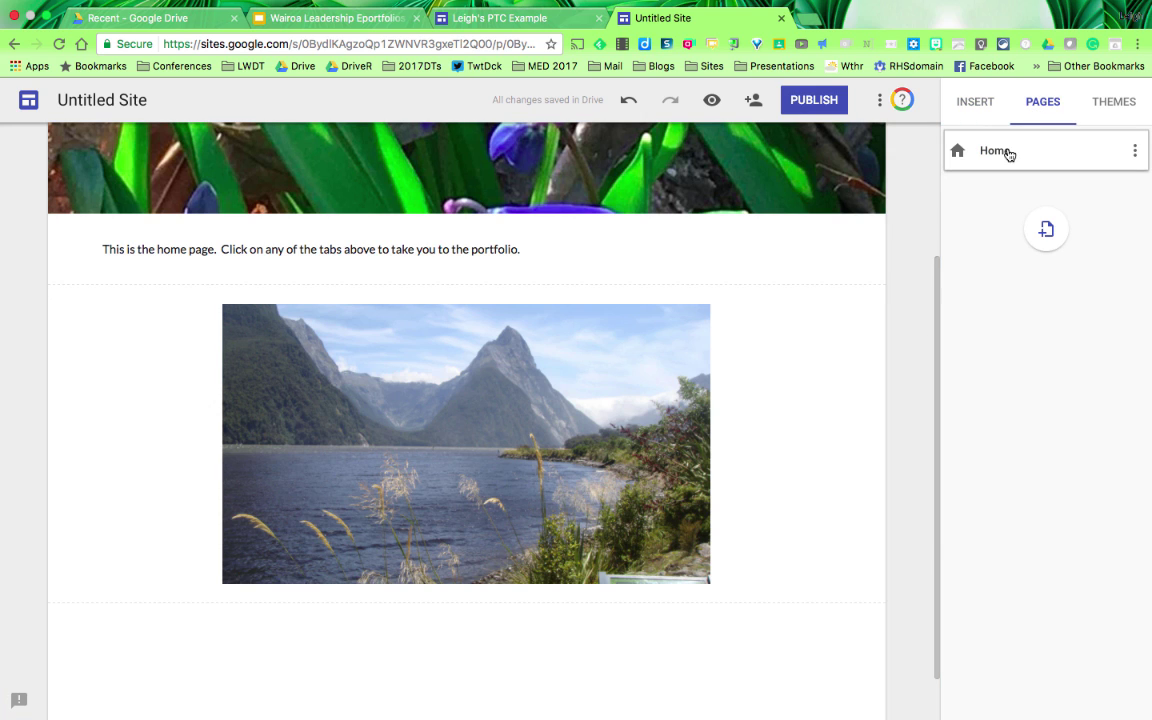
{"action": "left_click", "coordinate": [1049, 236]}
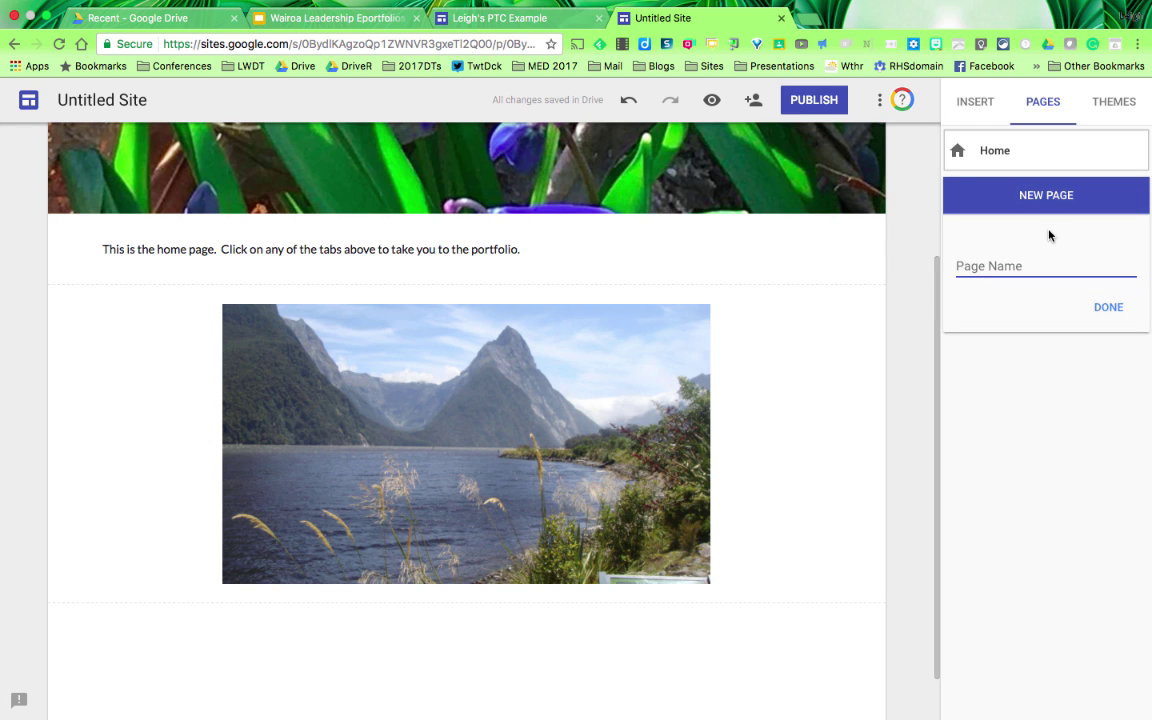
{"action": "type", "text": "Inqiu"}
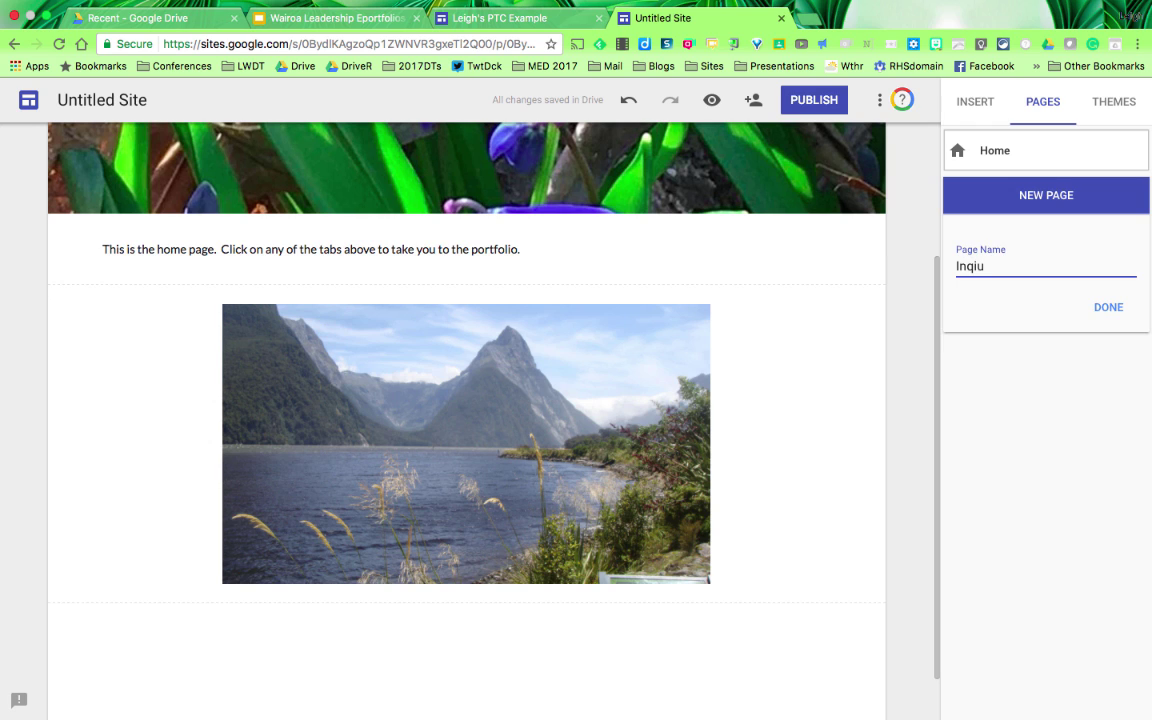
{"action": "key", "text": "BackSpace"}
{"action": "type", "text": "uiry"}
{"action": "left_click", "coordinate": [1106, 309]}
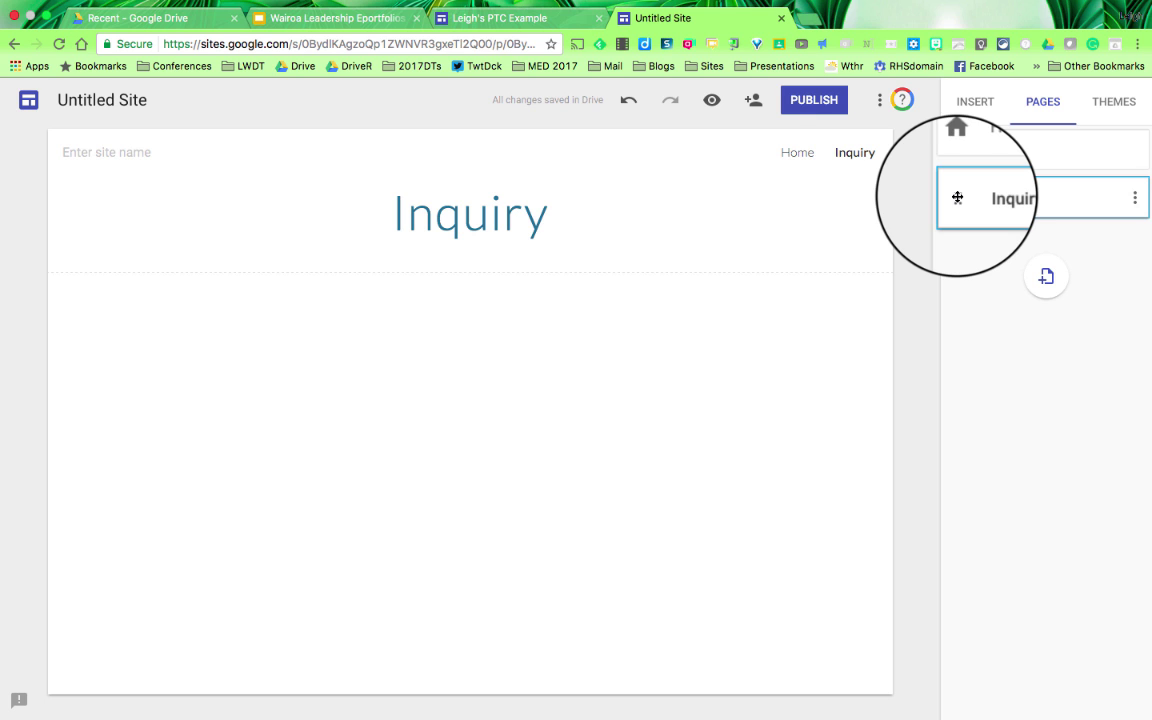
Step: Nest the Inquiry page under Home as a subpage, and move it back to the top level
{"action": "left_click_drag", "start_coordinate": [957, 197], "coordinate": [990, 156]}
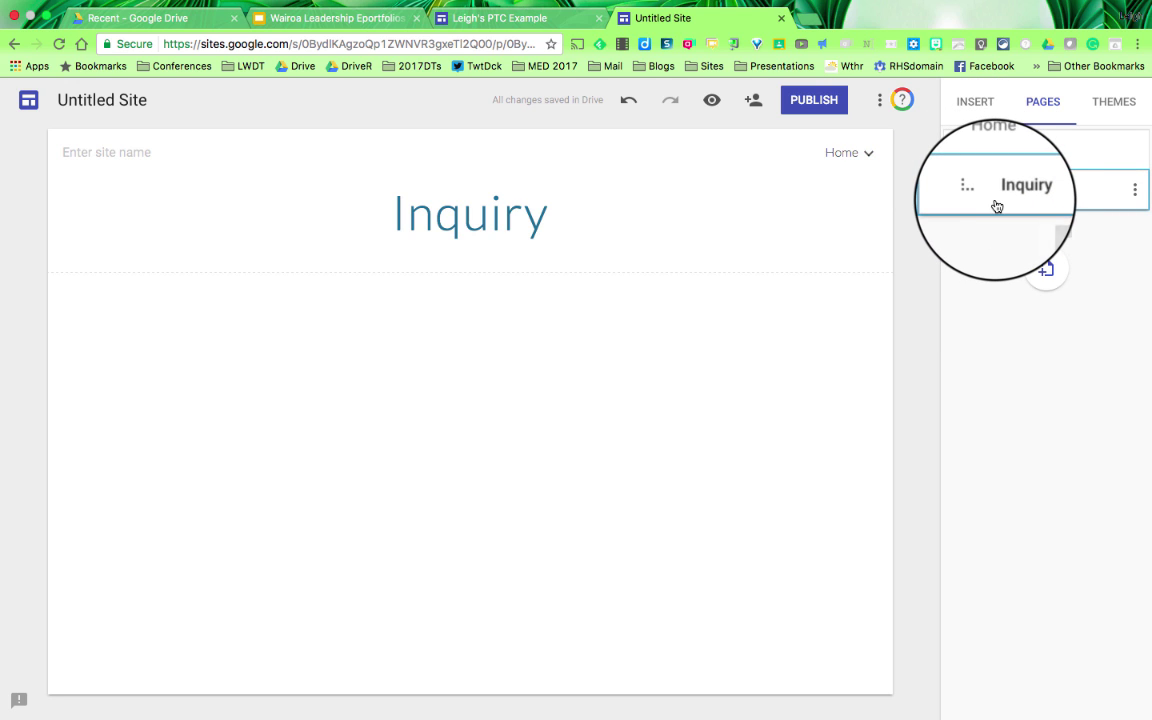
{"action": "left_click_drag", "start_coordinate": [997, 206], "coordinate": [958, 222]}
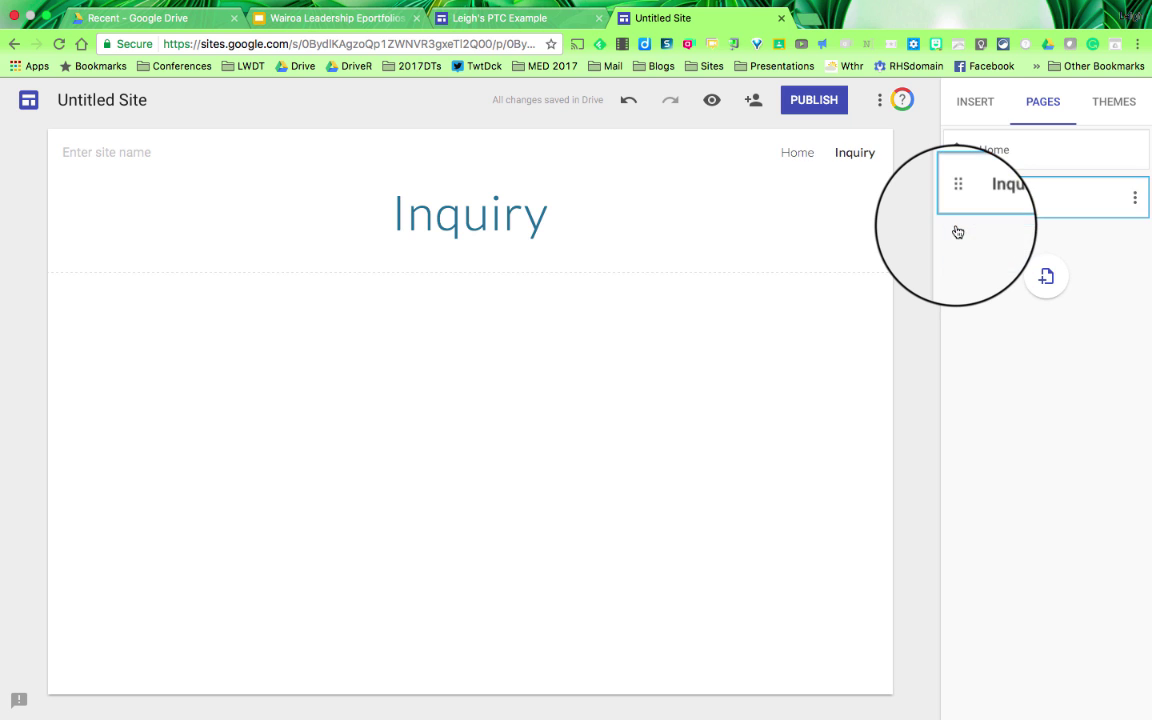
Step: Add a new page named "Folders" to the site
{"action": "left_click", "coordinate": [1046, 276]}
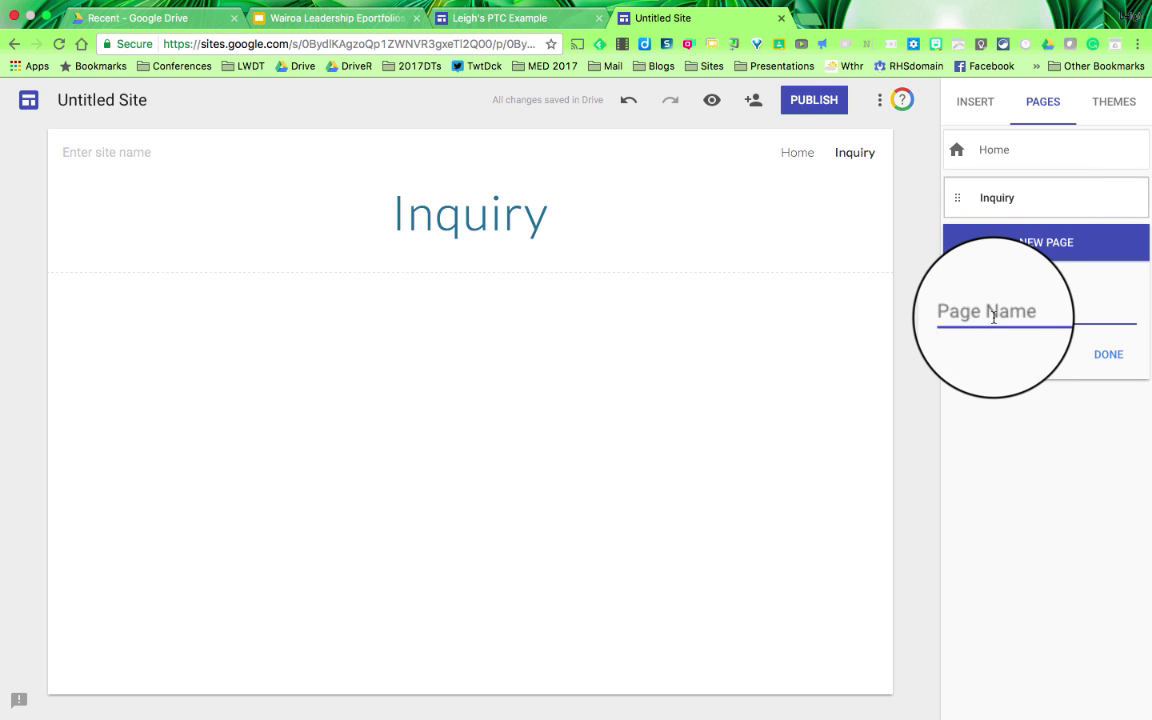
{"action": "type", "text": "Folde"}
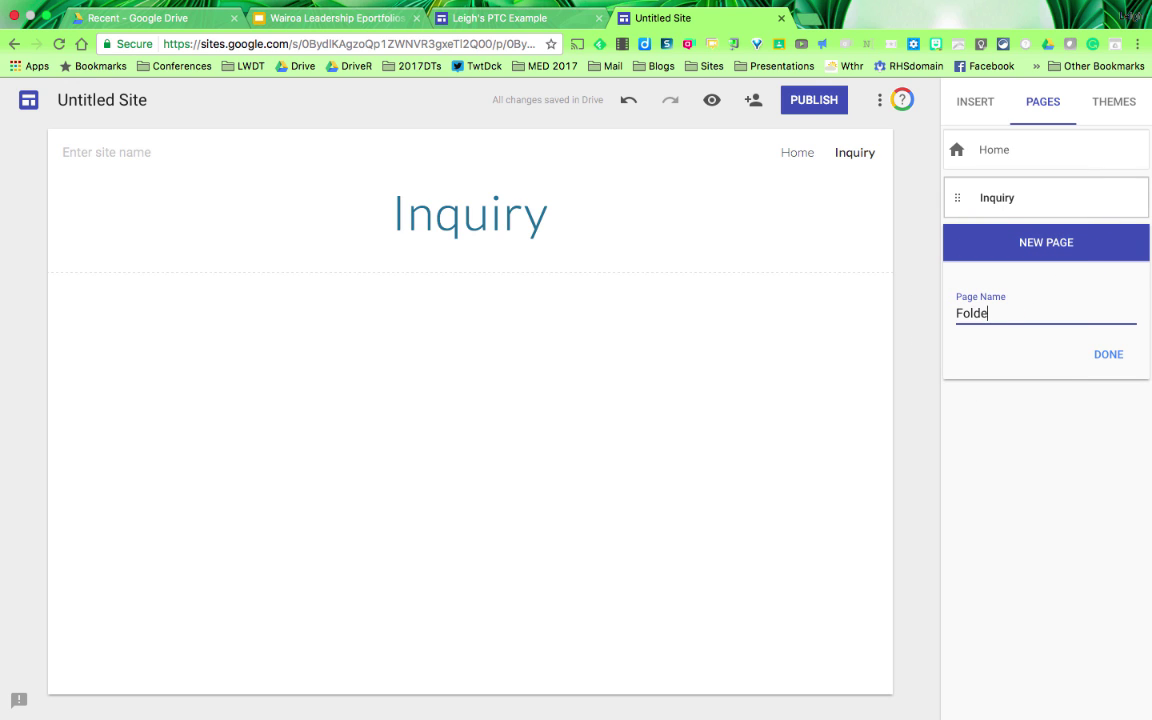
{"action": "type", "text": "rs"}
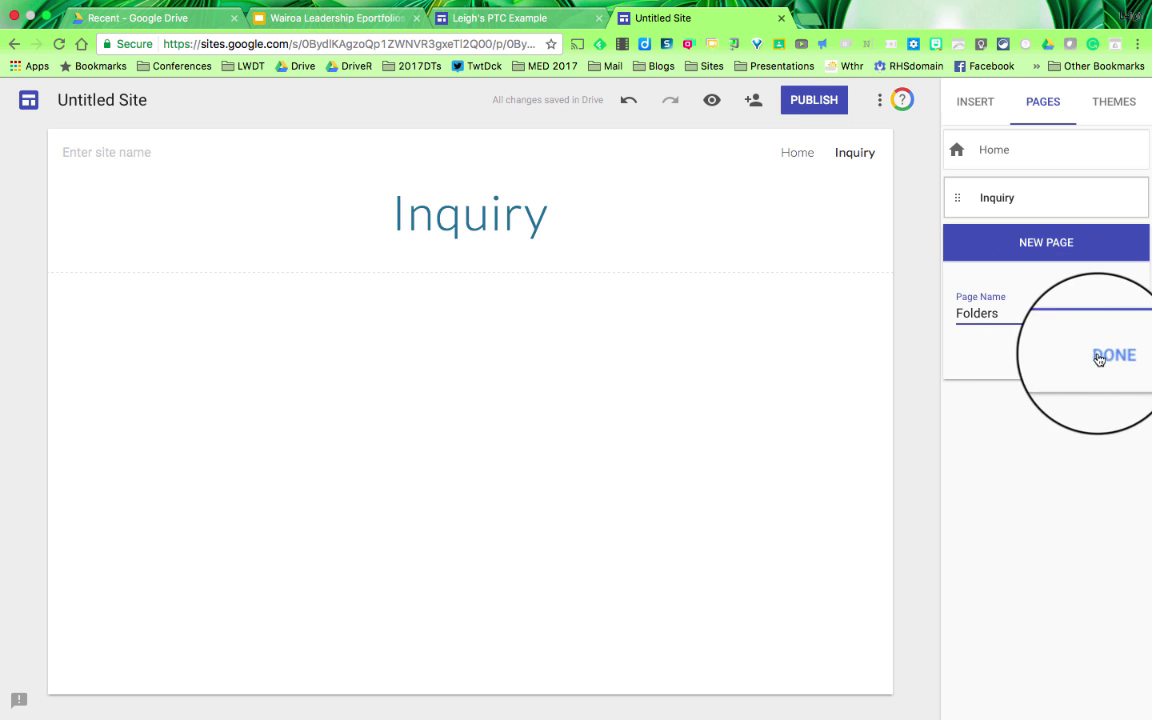
{"action": "left_click", "coordinate": [1101, 359]}
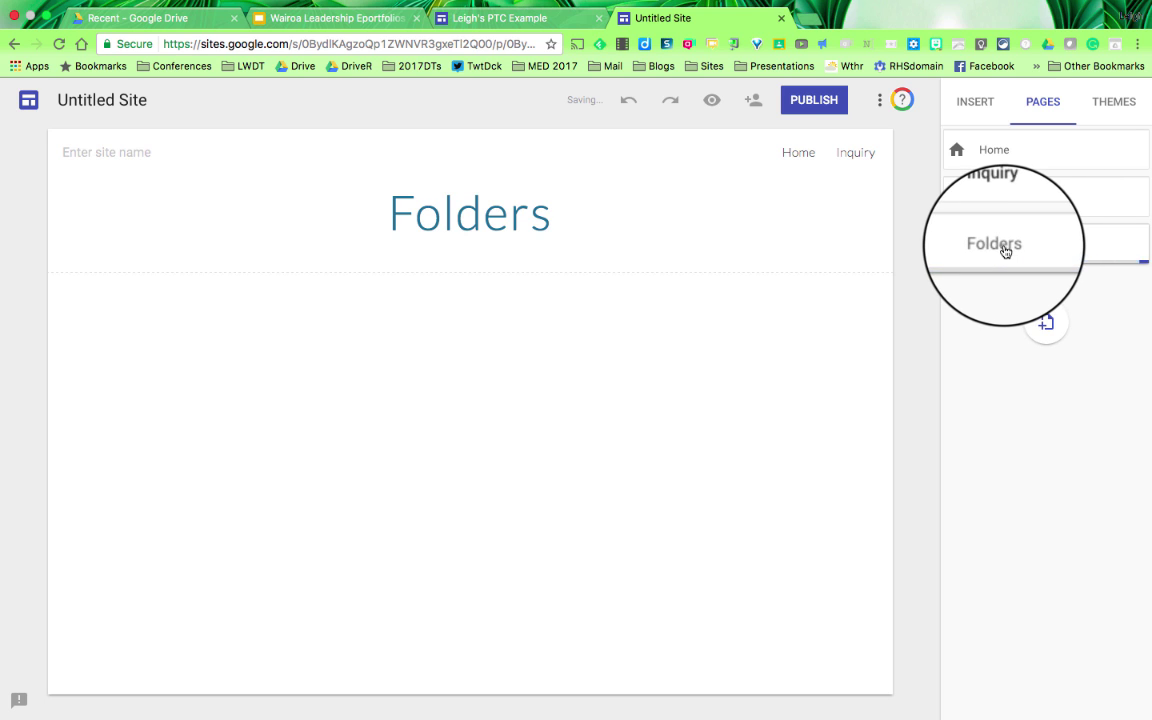
Step: Insert the PTC example folder from My Drive into the Folders page and widen it to span the content area
{"action": "left_click", "coordinate": [978, 104]}
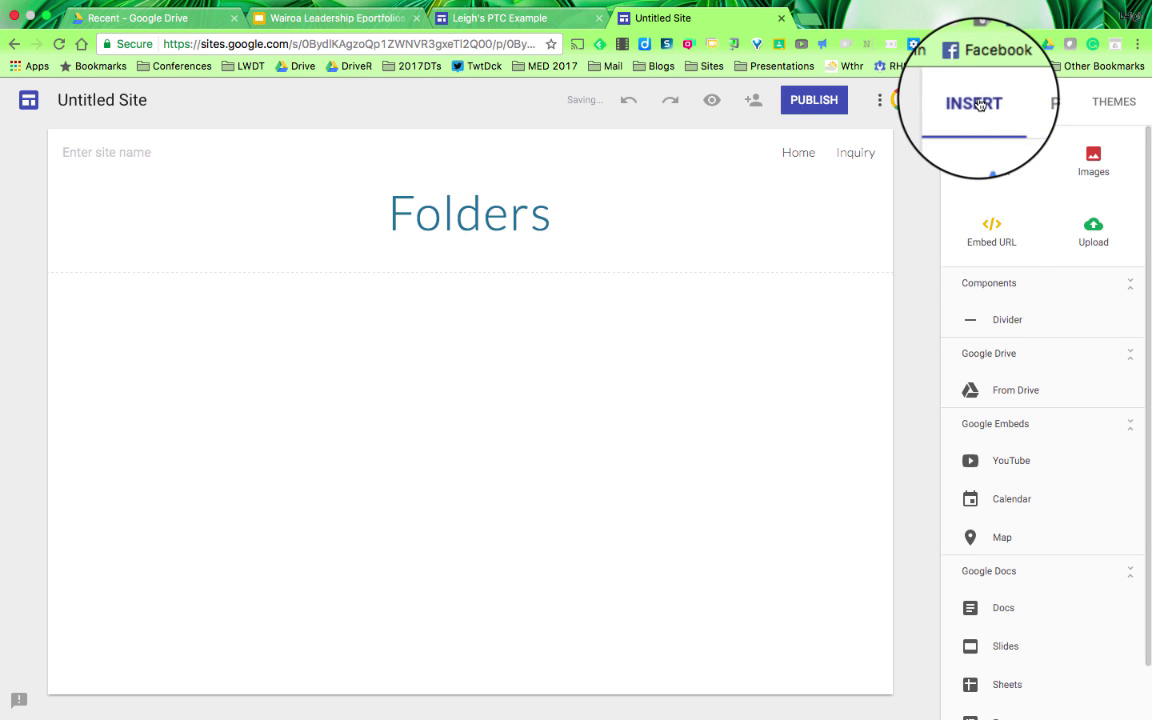
{"action": "left_click", "coordinate": [1008, 393]}
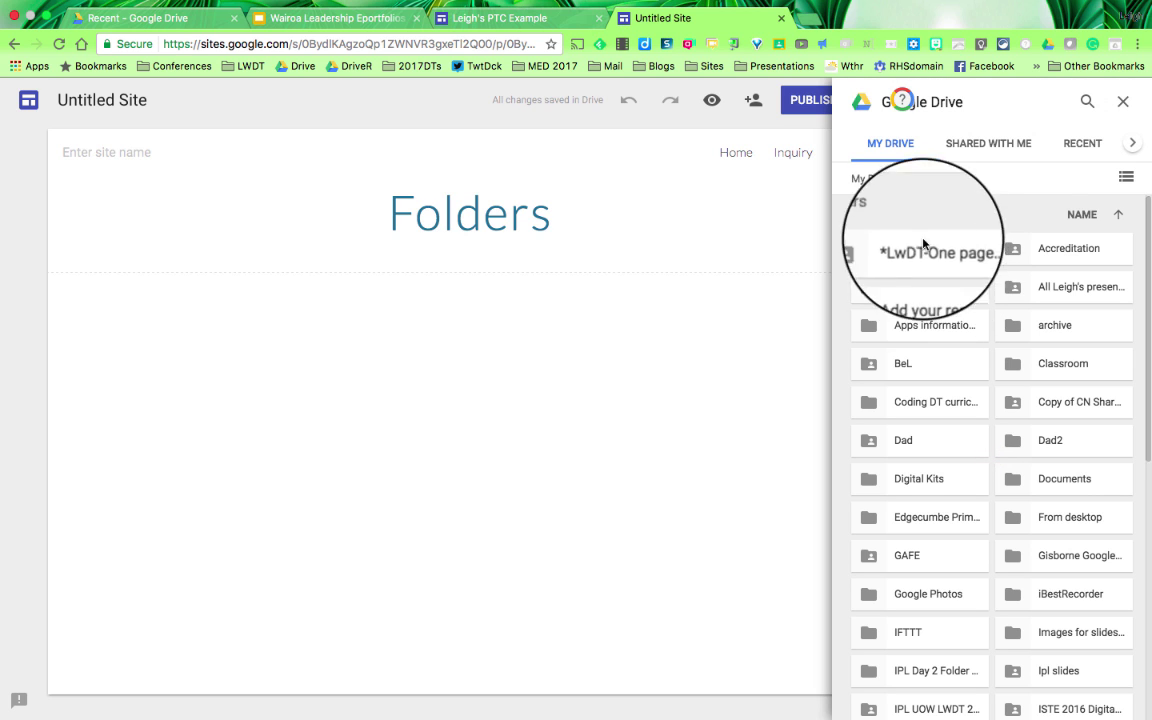
{"action": "scroll", "coordinate": [950, 420], "scroll_direction": "down", "scroll_amount": 5}
{"action": "scroll", "coordinate": [950, 420], "scroll_direction": "down", "scroll_amount": 3}
{"action": "scroll", "coordinate": [950, 420], "scroll_direction": "down", "scroll_amount": 2}
{"action": "left_click", "coordinate": [932, 565]}
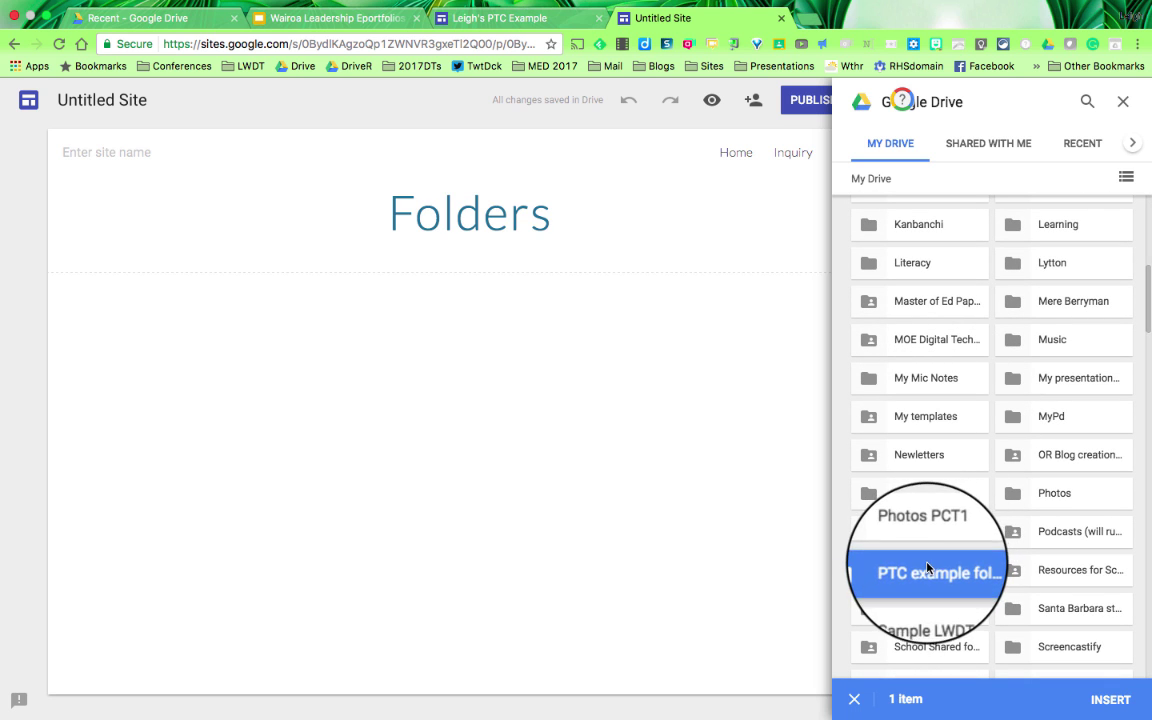
{"action": "left_click", "coordinate": [1105, 702]}
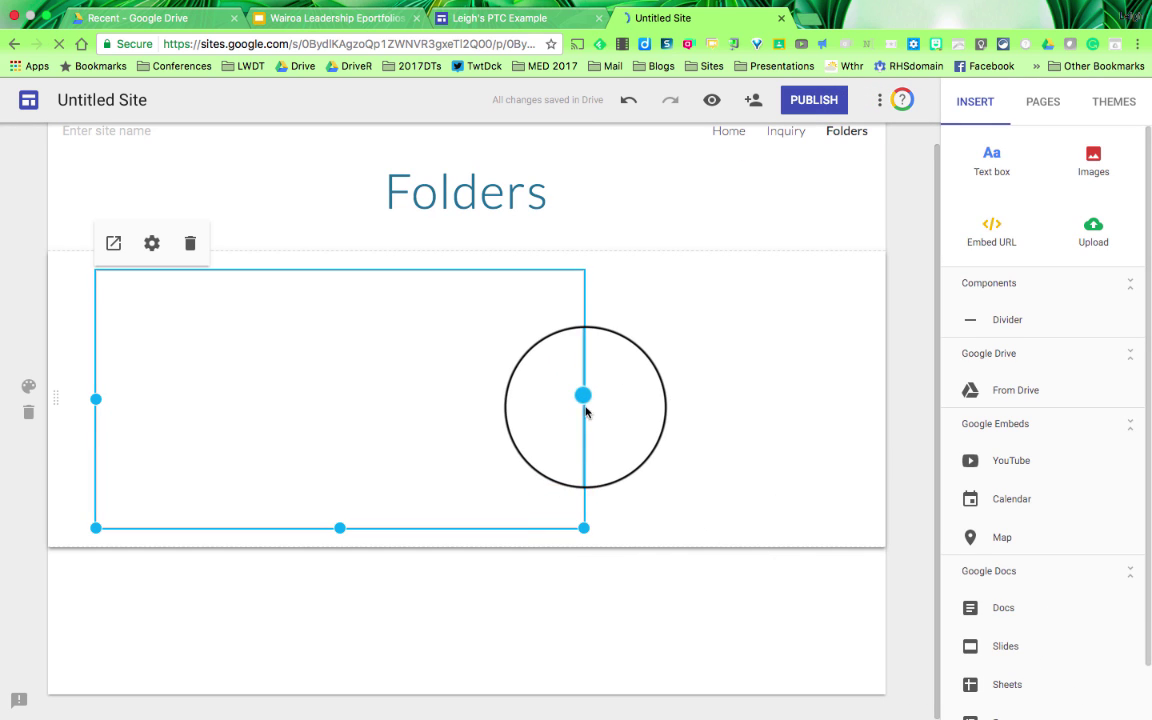
{"action": "left_click_drag", "start_coordinate": [585, 400], "coordinate": [861, 395]}
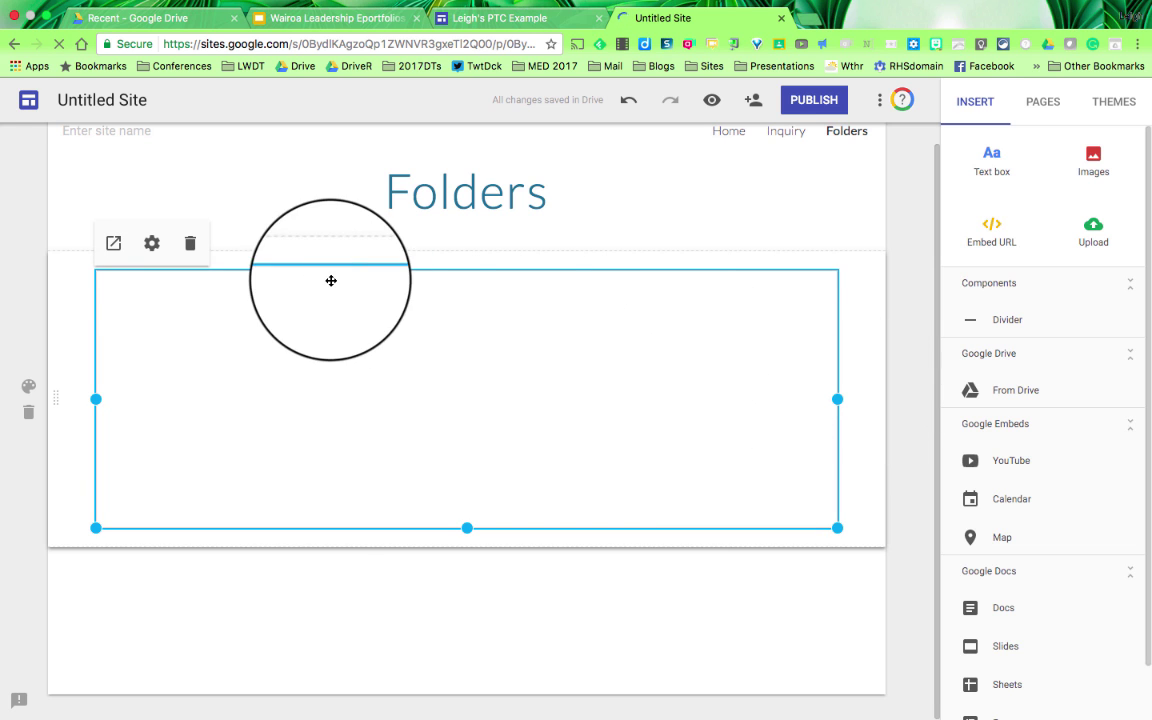
Step: Set the view type of the embedded PTC example folder to Grid View
{"action": "left_click", "coordinate": [150, 243]}
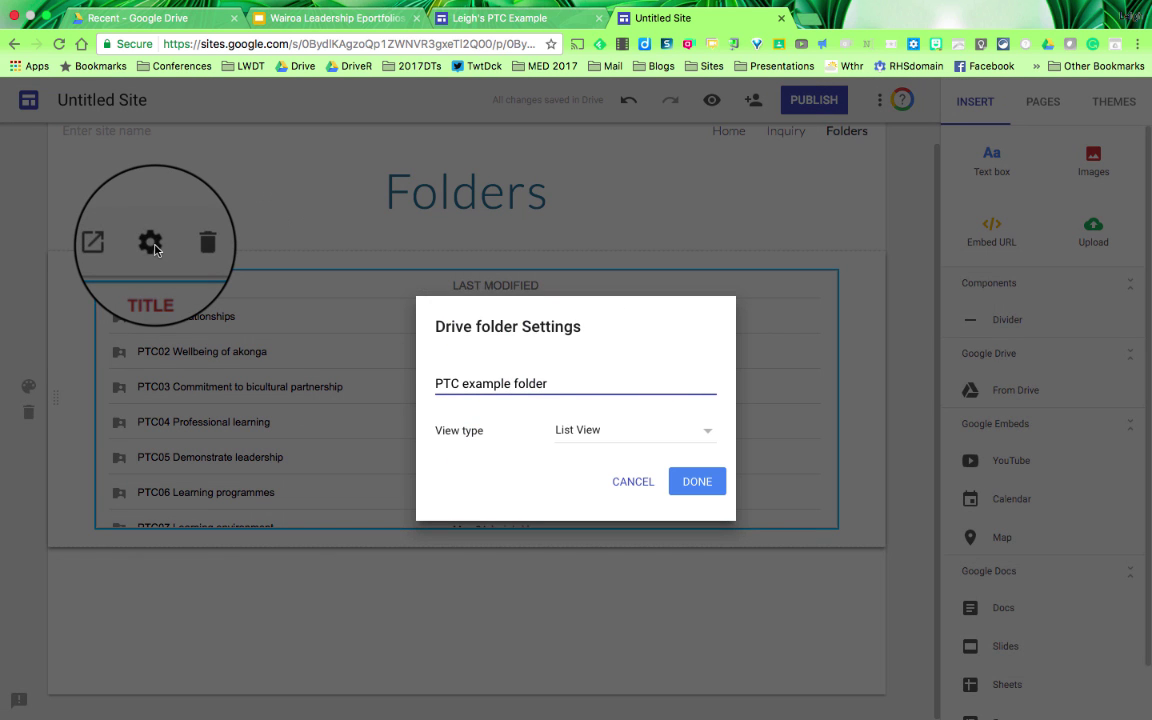
{"action": "left_click", "coordinate": [706, 430]}
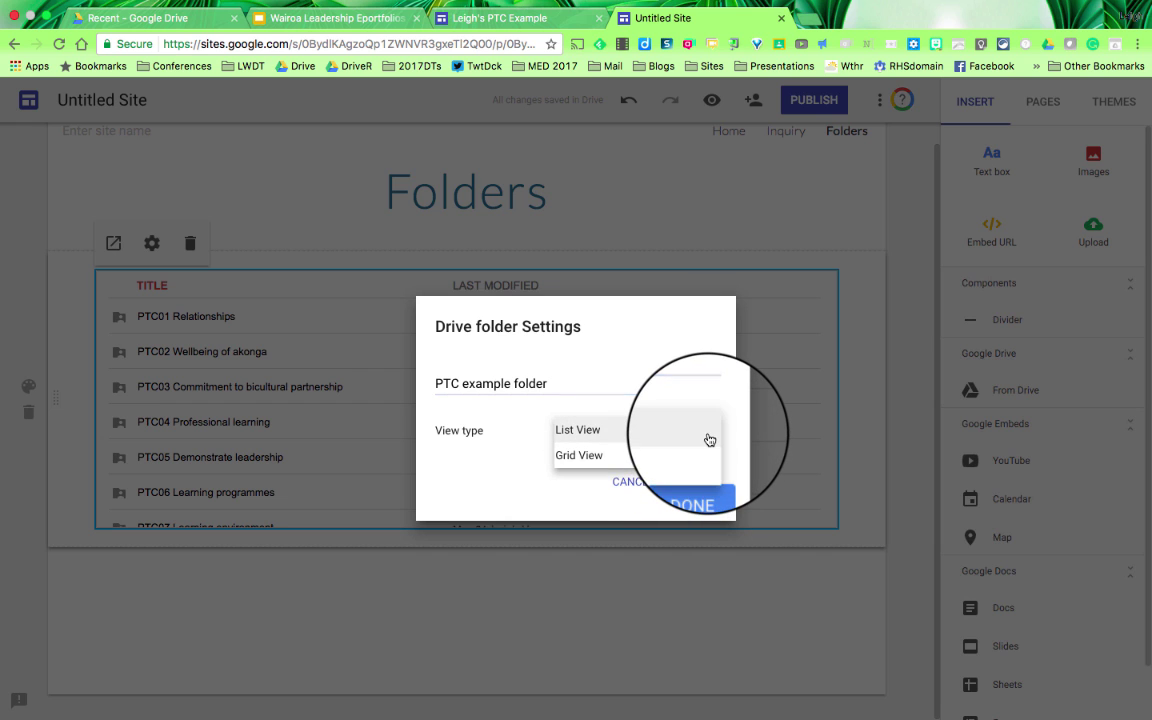
{"action": "left_click", "coordinate": [667, 457]}
{"action": "left_click", "coordinate": [697, 483]}
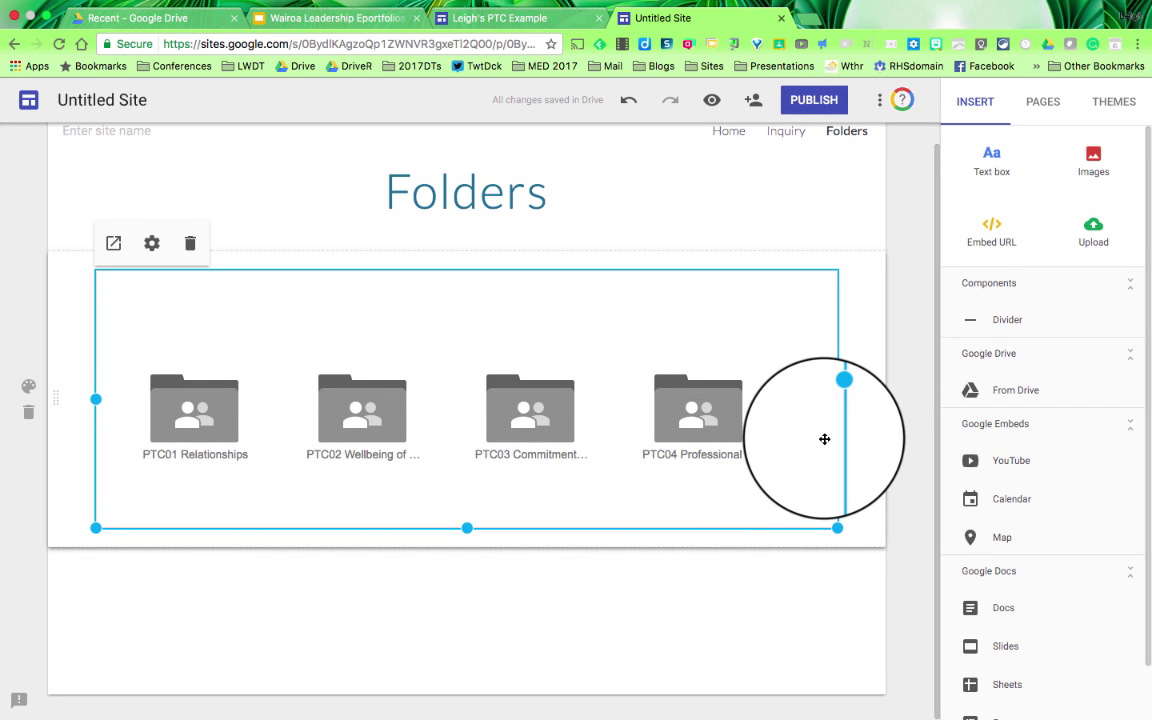
Step: Look at the available themes and preview the site's Folders, Home and Inquiry pages
{"action": "left_click", "coordinate": [1112, 106]}
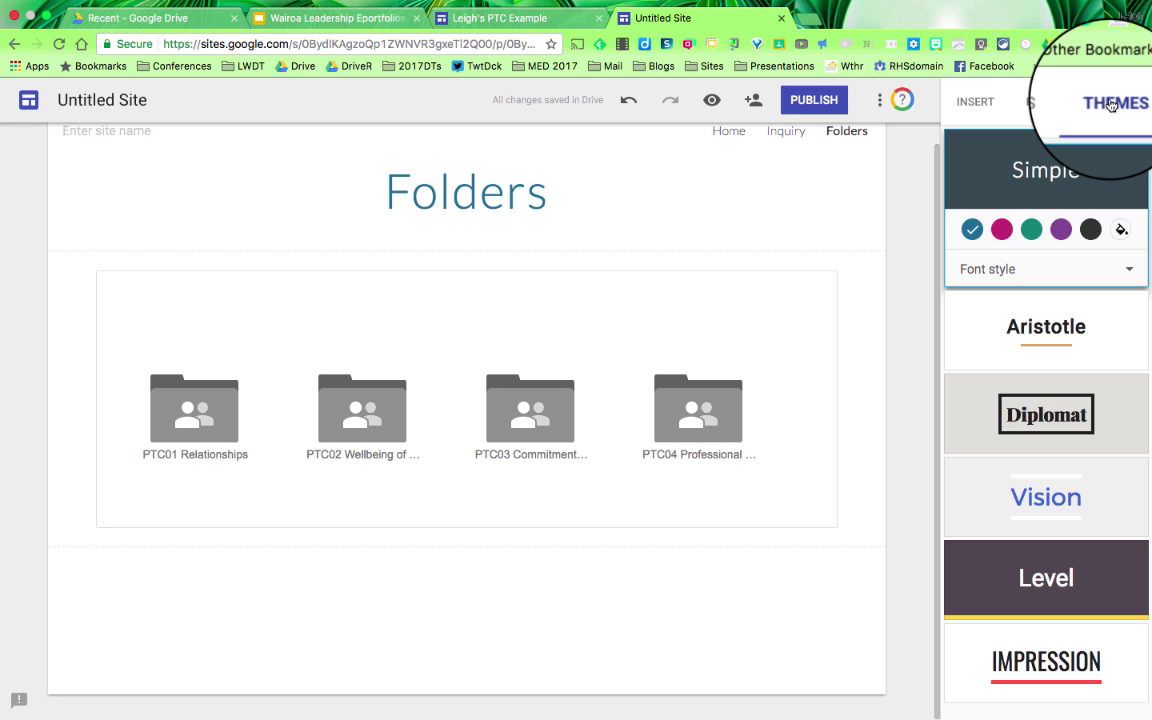
{"action": "left_click", "coordinate": [712, 102]}
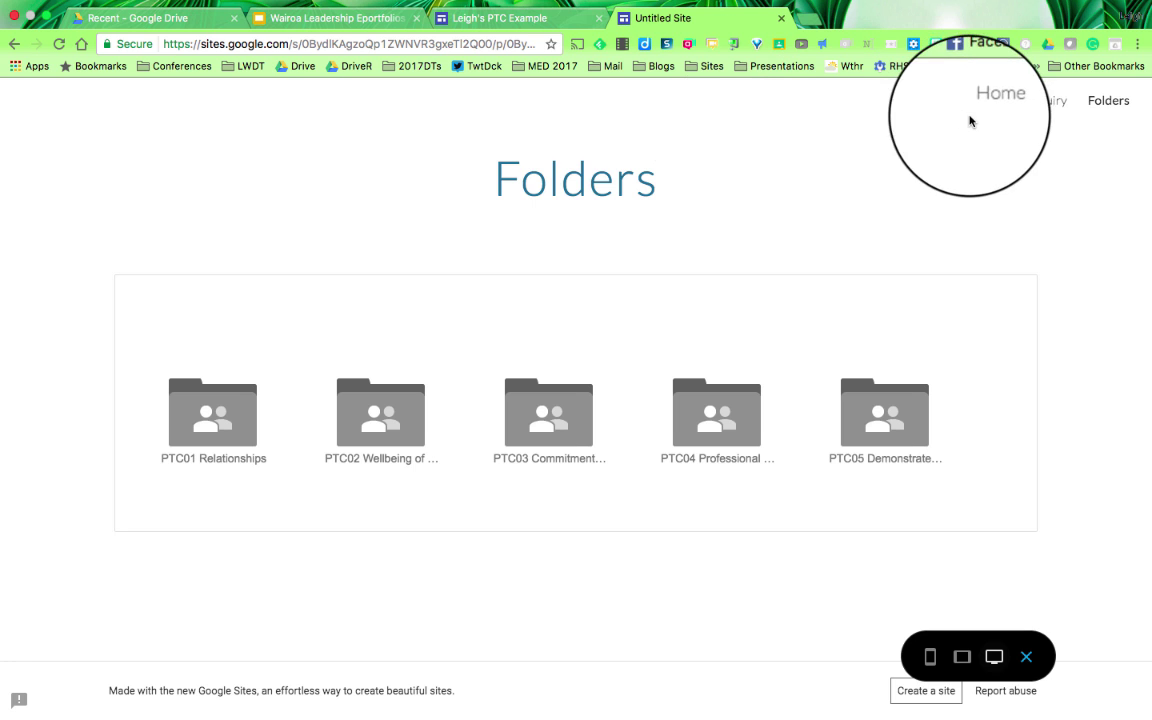
{"action": "left_click", "coordinate": [997, 109]}
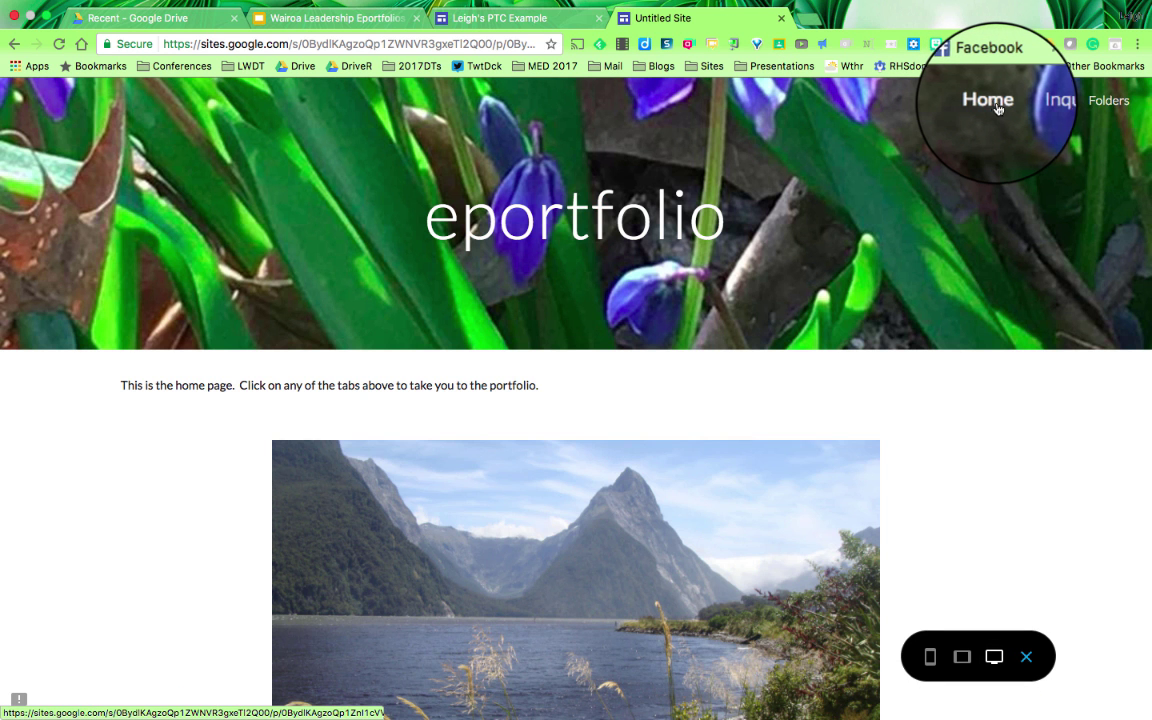
{"action": "left_click", "coordinate": [1054, 108]}
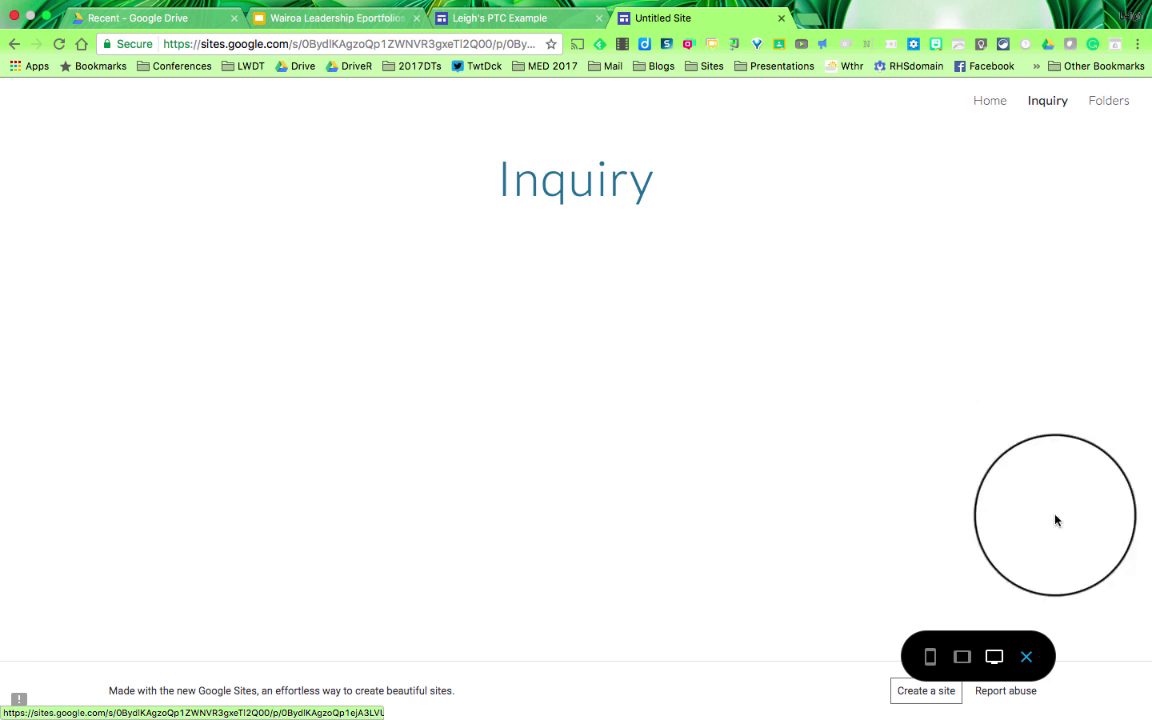
{"action": "left_click", "coordinate": [1026, 658]}
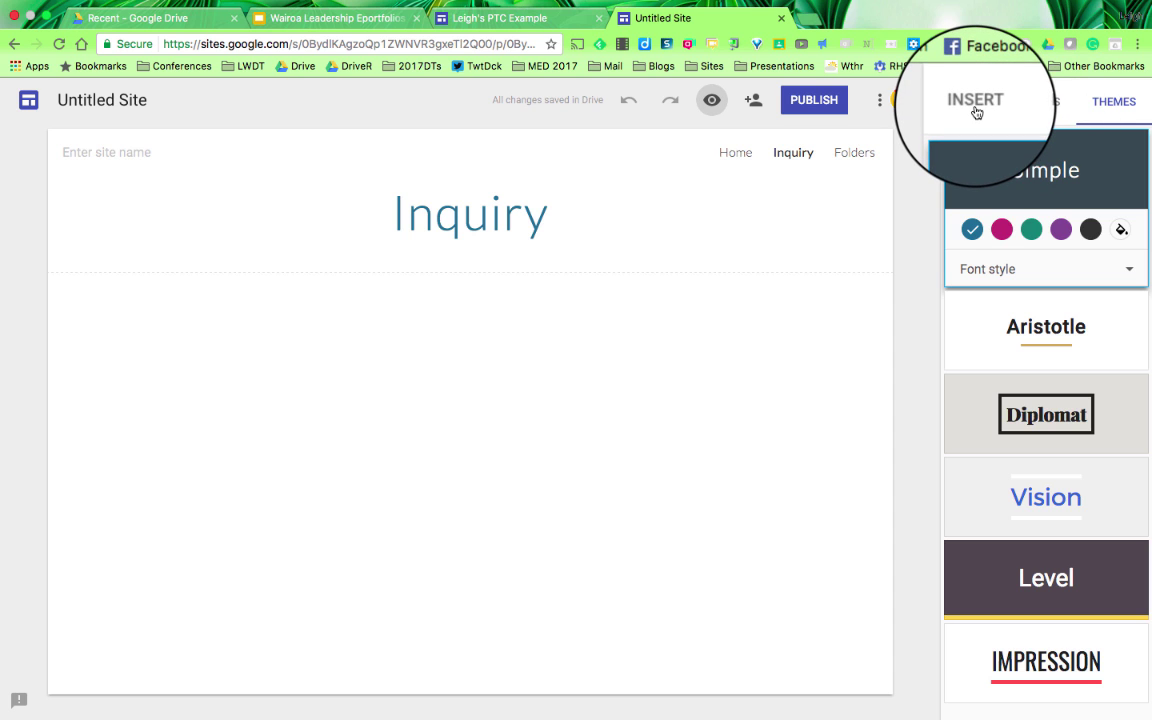
Step: Add a new page named "Blog" to the site
{"action": "left_click", "coordinate": [977, 113]}
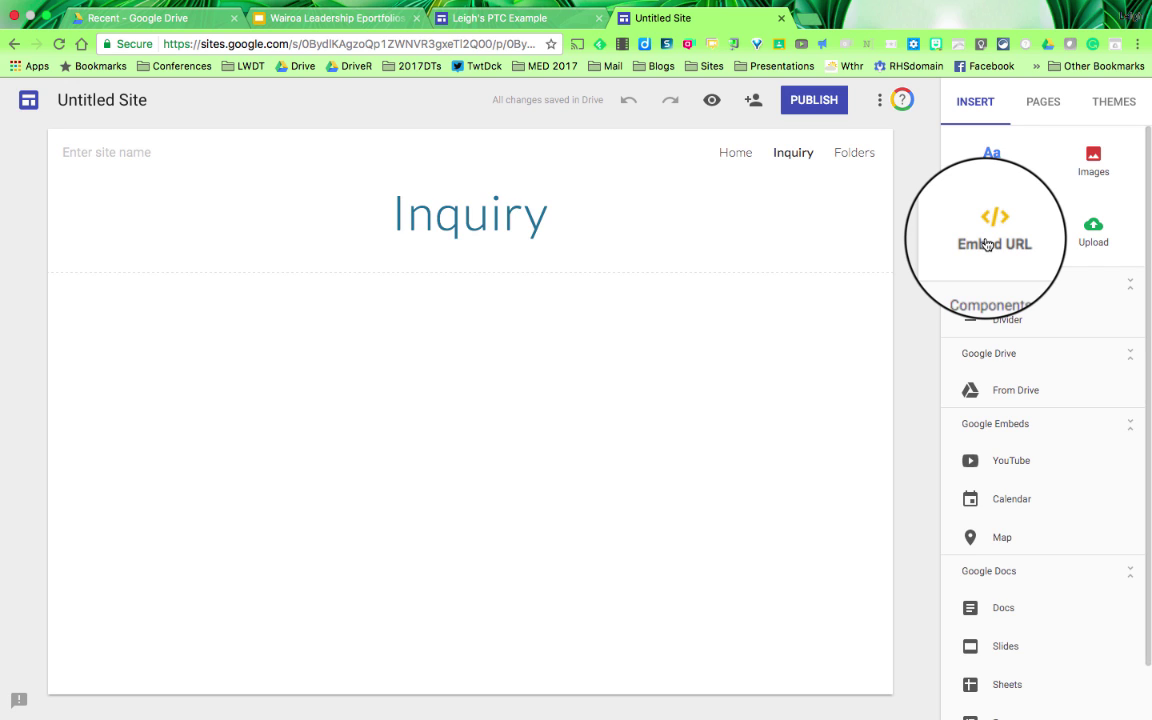
{"action": "left_click", "coordinate": [1039, 108]}
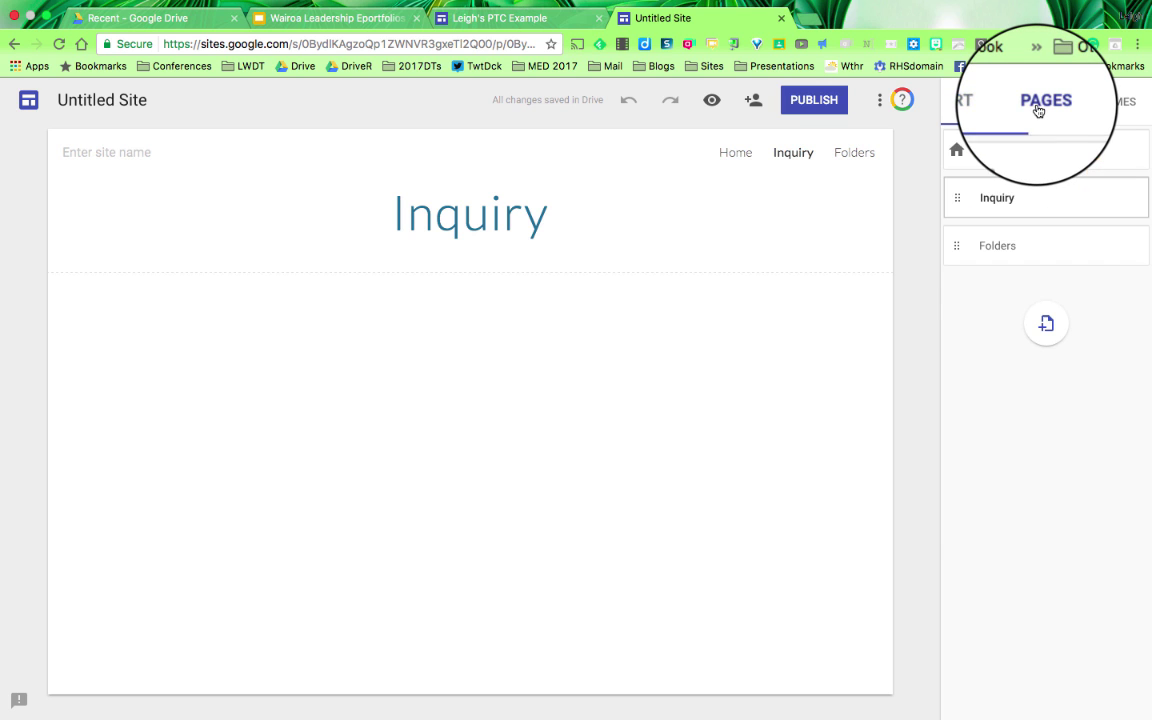
{"action": "left_click", "coordinate": [1046, 323]}
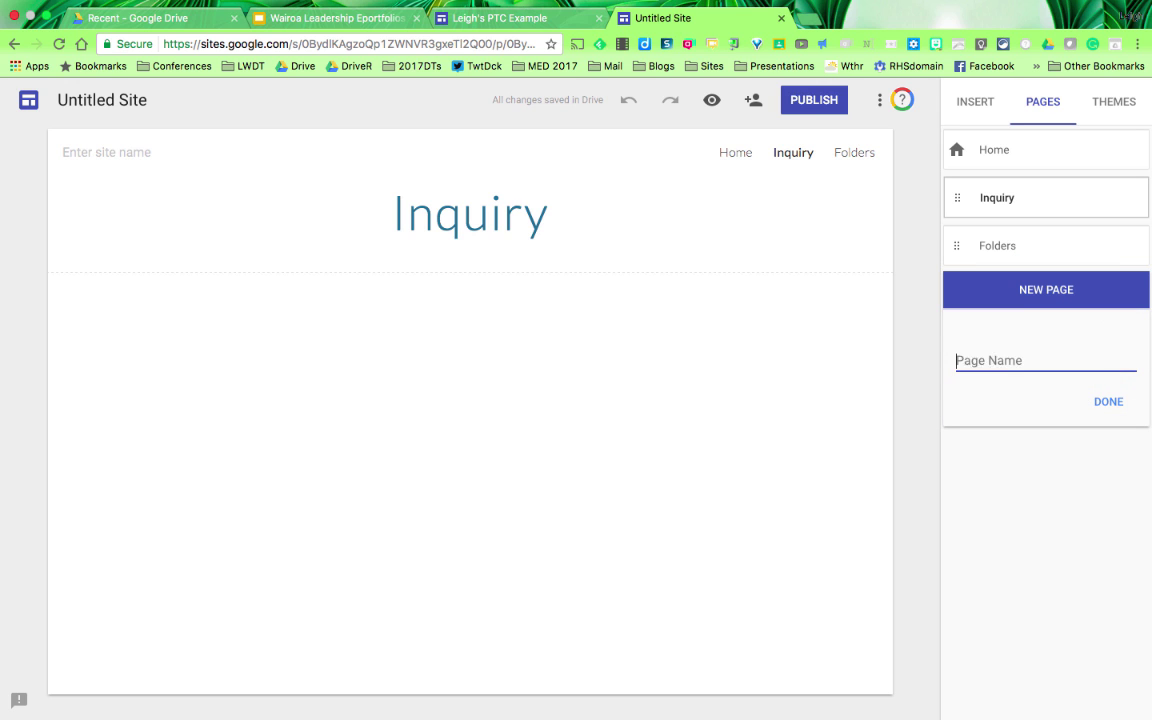
{"action": "type", "text": "Blog"}
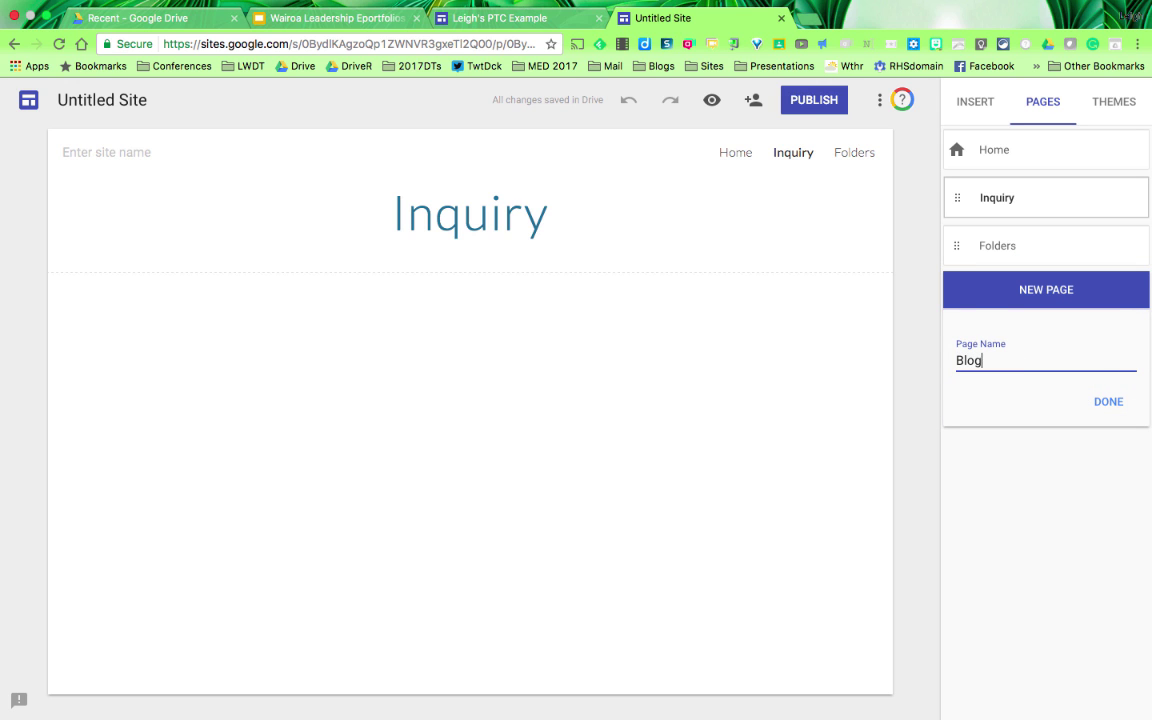
{"action": "left_click", "coordinate": [1110, 402]}
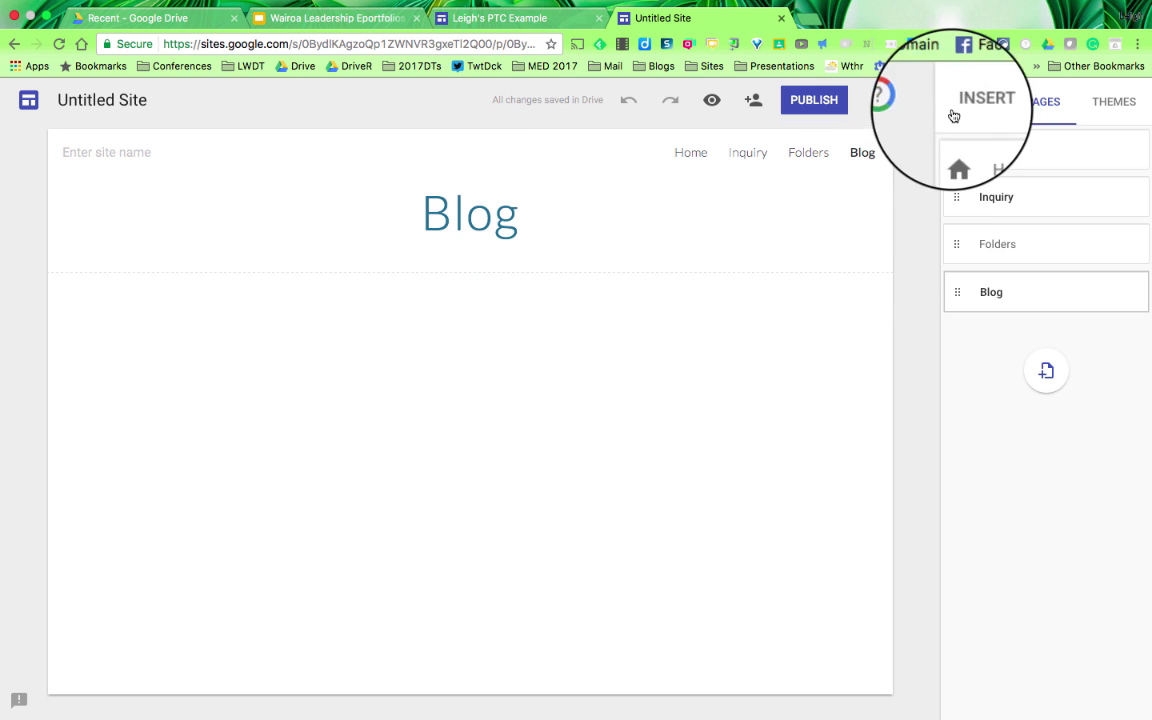
Step: Copy the web address of the Hynessight blog and embed it on the Blog page
{"action": "left_click", "coordinate": [972, 104]}
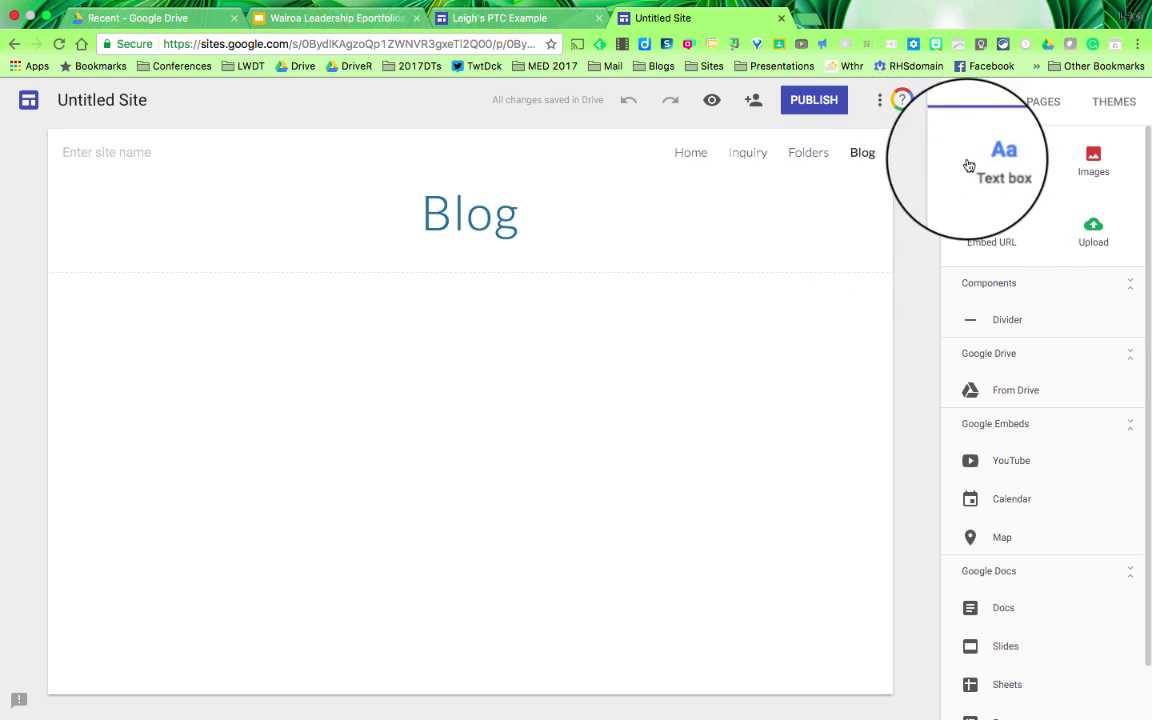
{"action": "left_click", "coordinate": [992, 226]}
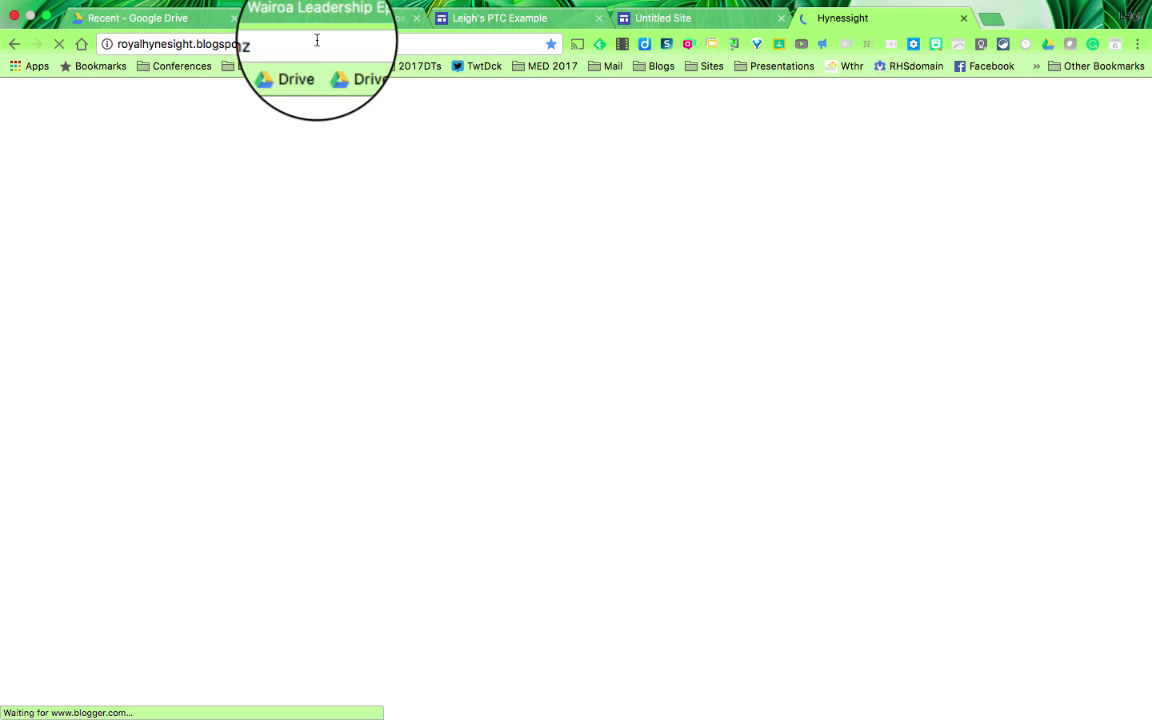
{"action": "left_click_drag", "start_coordinate": [285, 44], "coordinate": [101, 44]}
{"action": "key", "text": "super+c"}
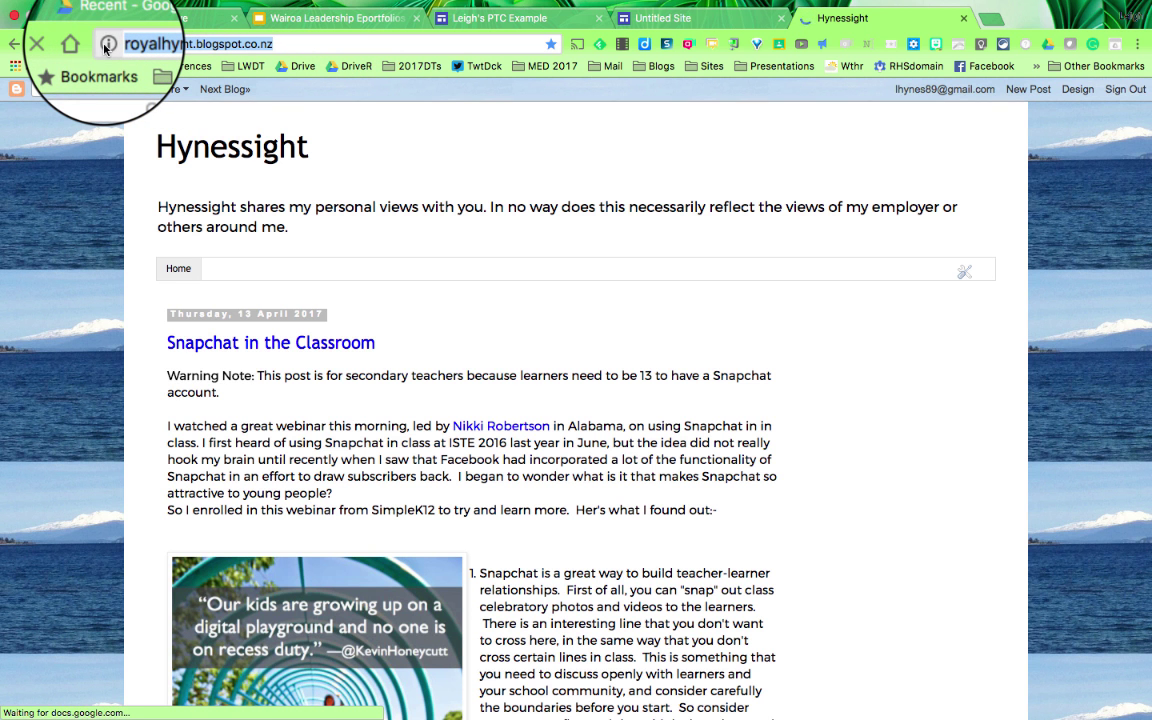
{"action": "left_click", "coordinate": [660, 38]}
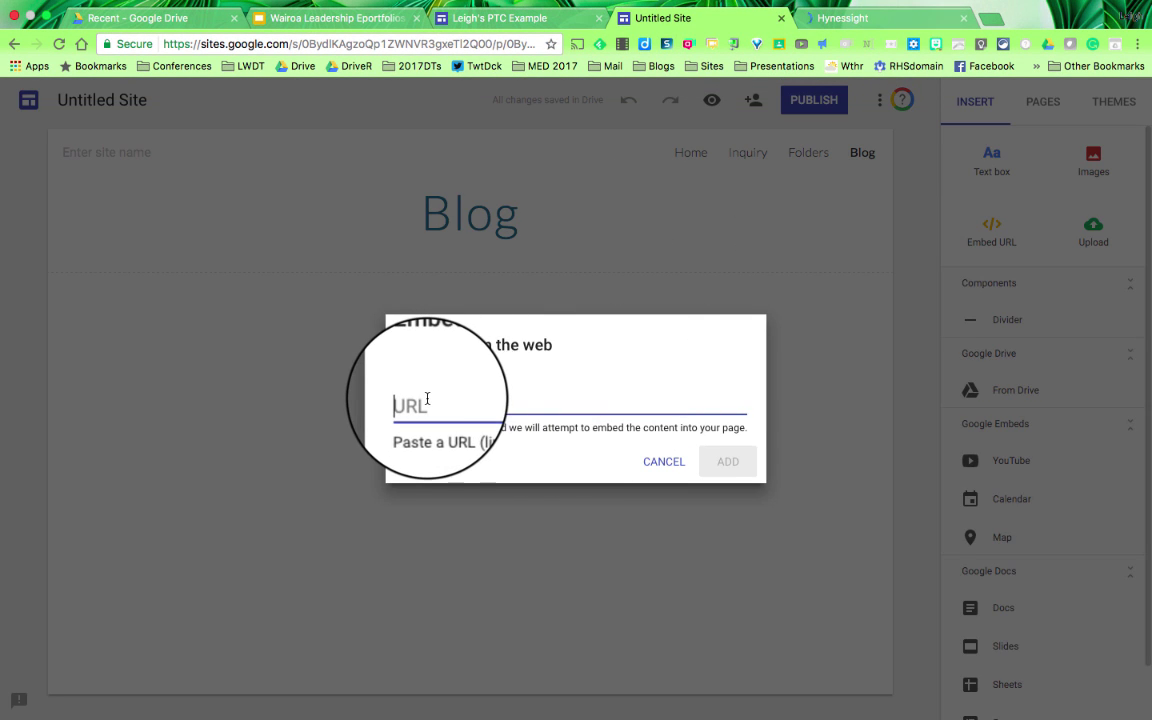
{"action": "key", "text": "super+v"}
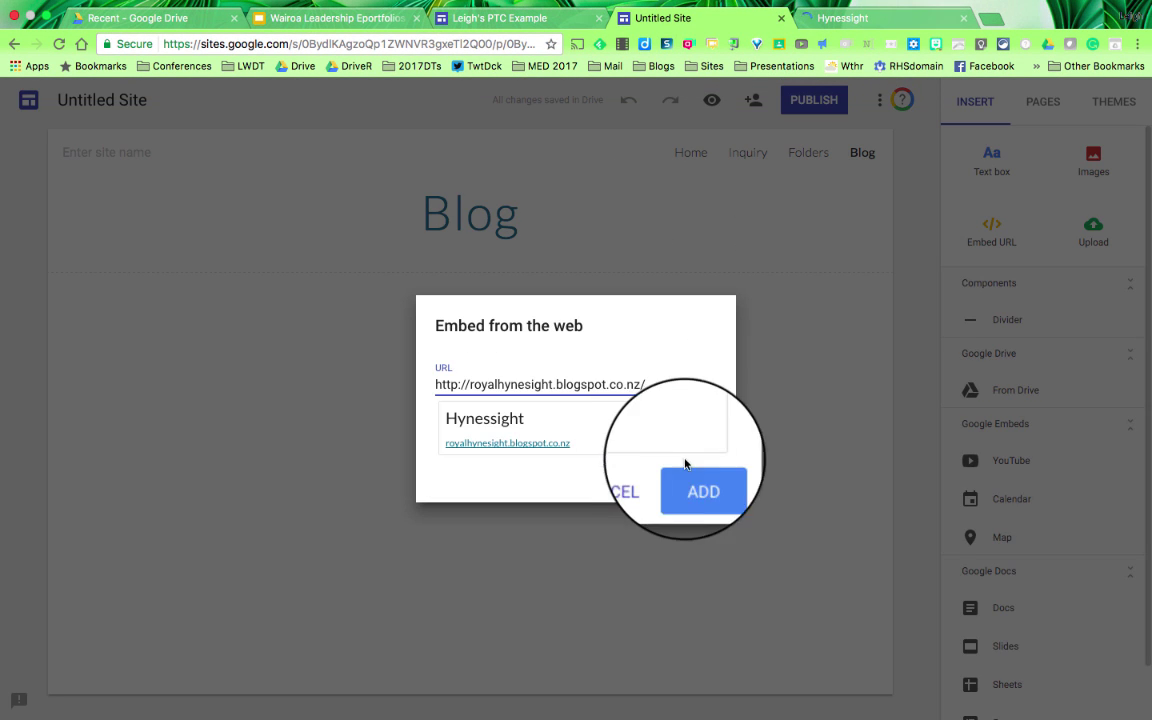
{"action": "left_click", "coordinate": [699, 477]}
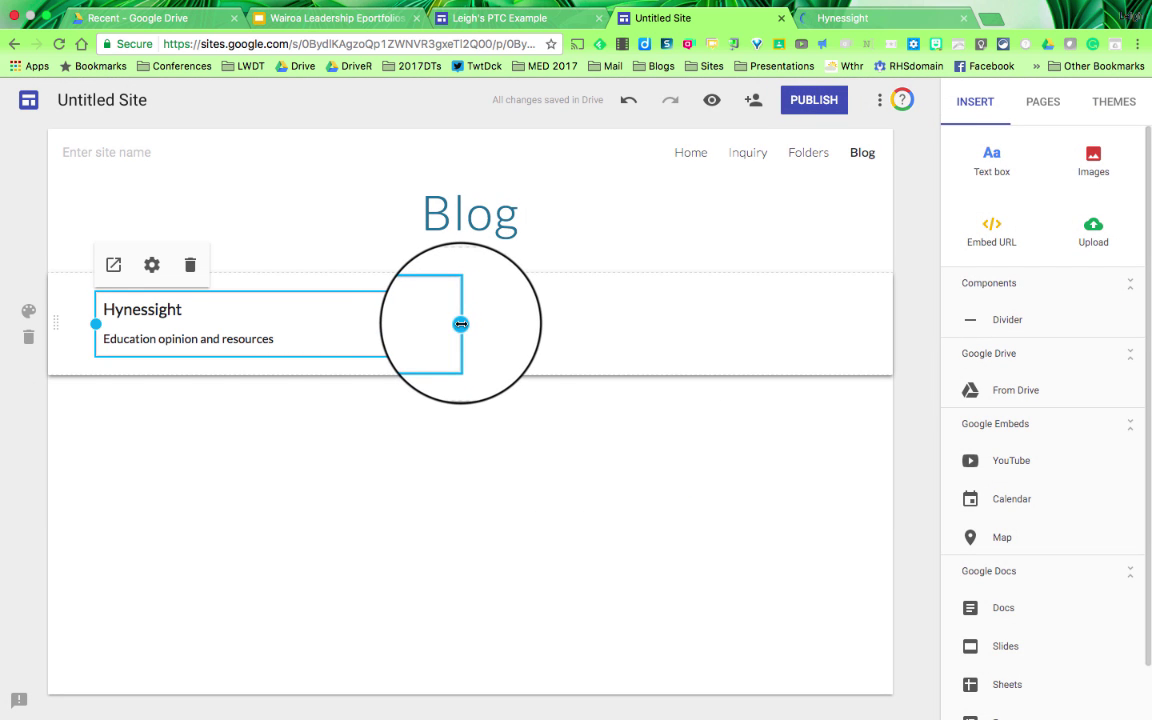
Step: Widen the blog link card across most of the page, keeping its title and description shown, and preview the site
{"action": "left_click_drag", "start_coordinate": [459, 322], "coordinate": [795, 334]}
{"action": "left_click", "coordinate": [152, 267]}
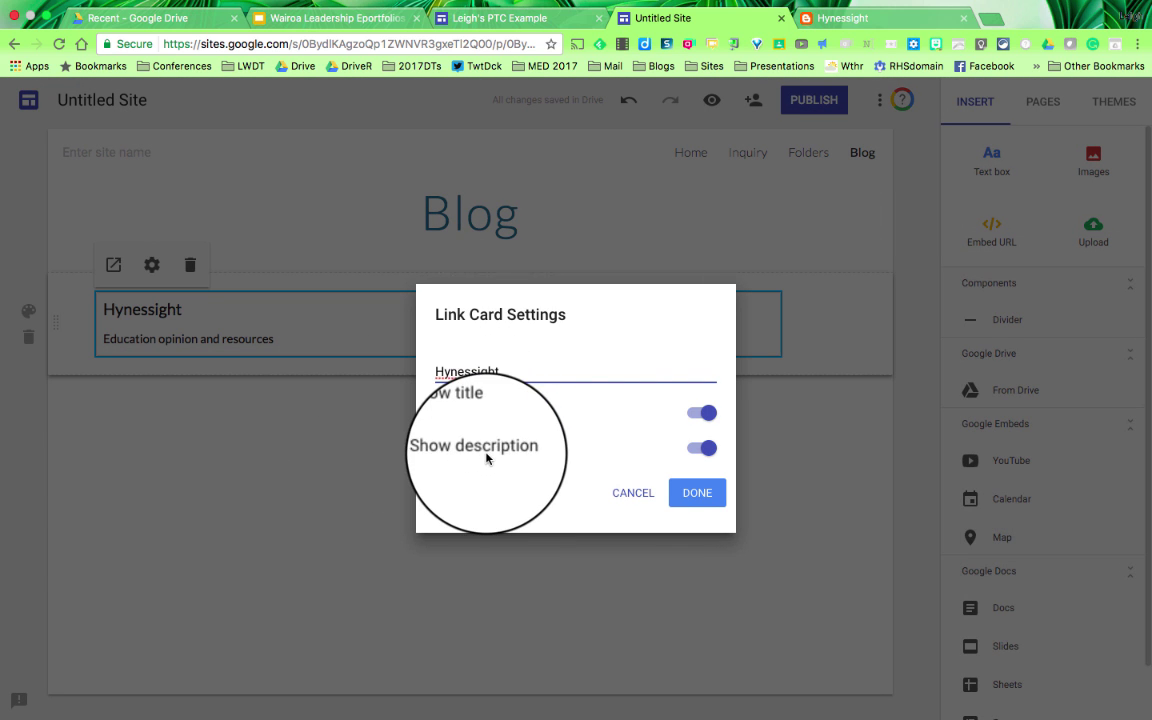
{"action": "left_click", "coordinate": [705, 492]}
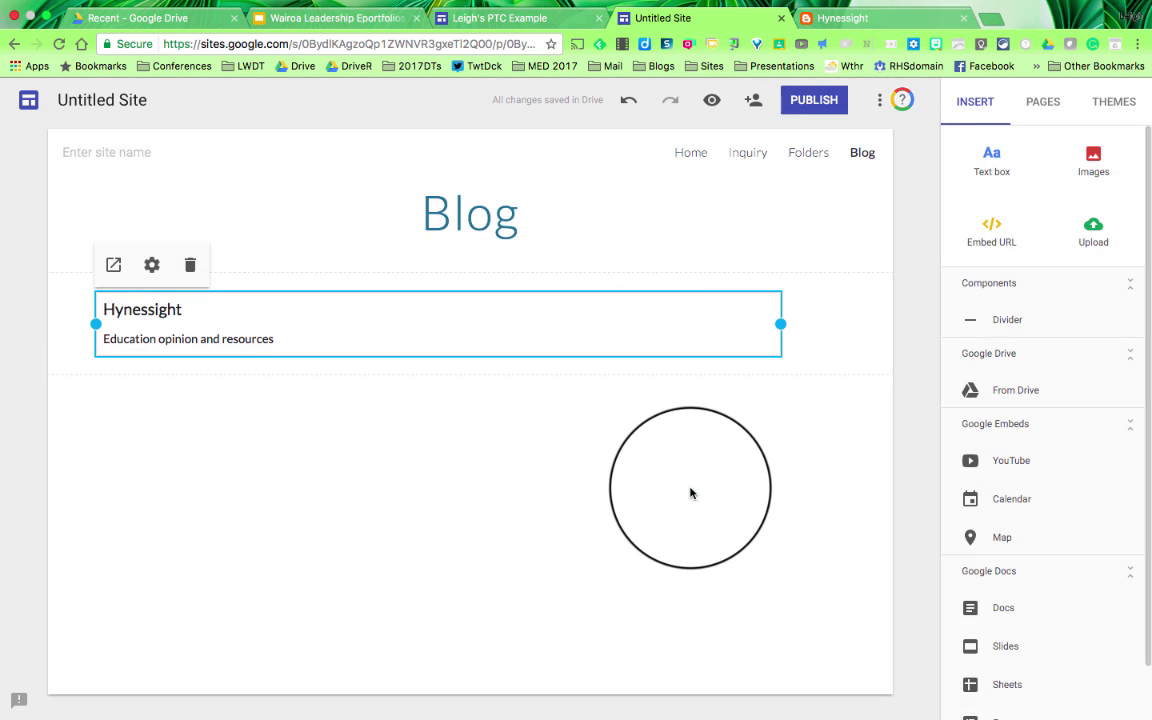
{"action": "left_click", "coordinate": [711, 102]}
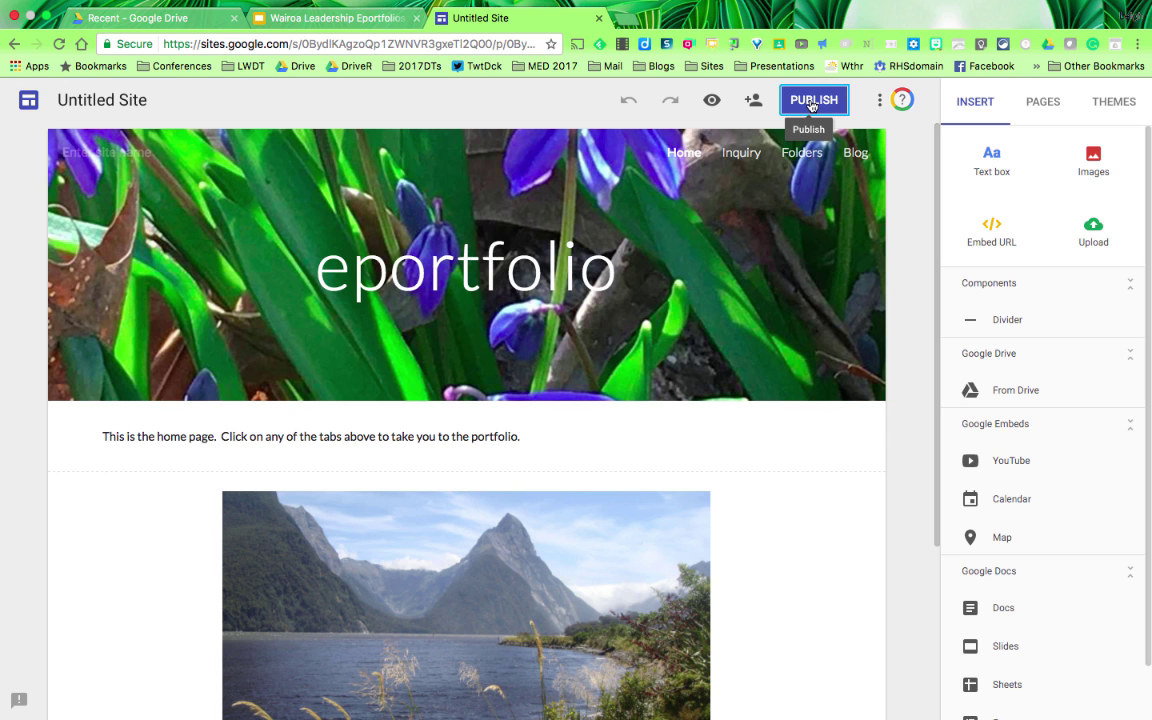
Step: Publish the site, hidden from search results, at a location made of the owner's first name followed by "exampleportfolio"
{"action": "left_click", "coordinate": [813, 100]}
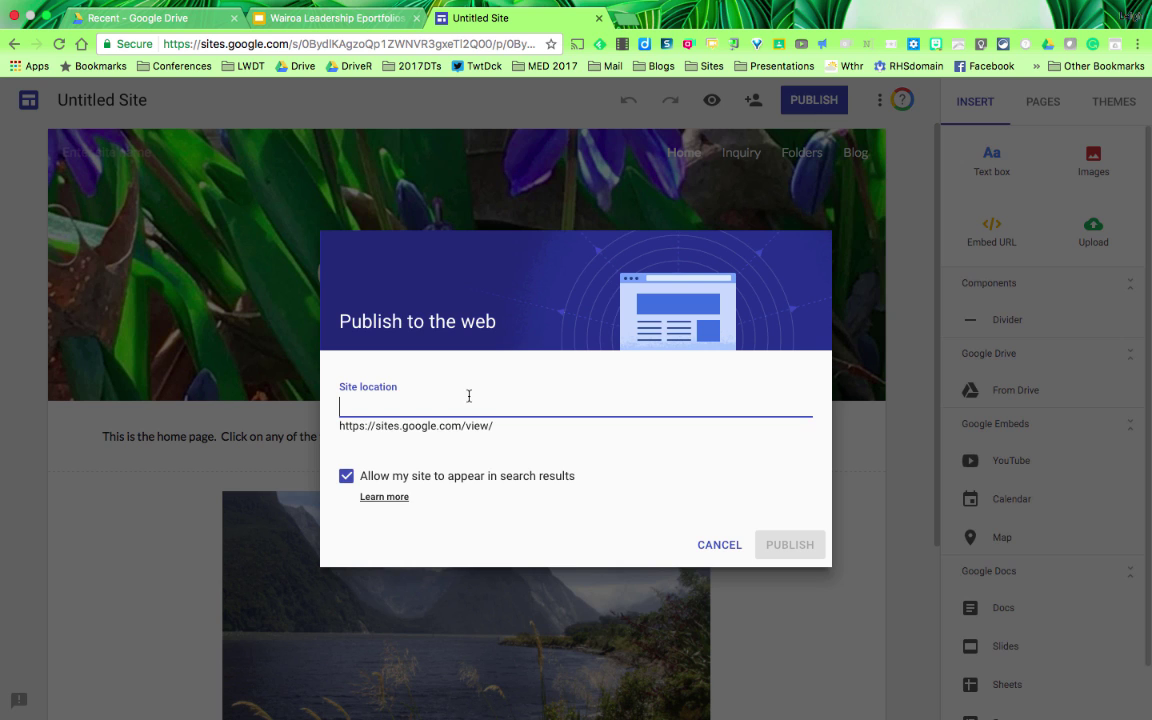
{"action": "left_click", "coordinate": [346, 477]}
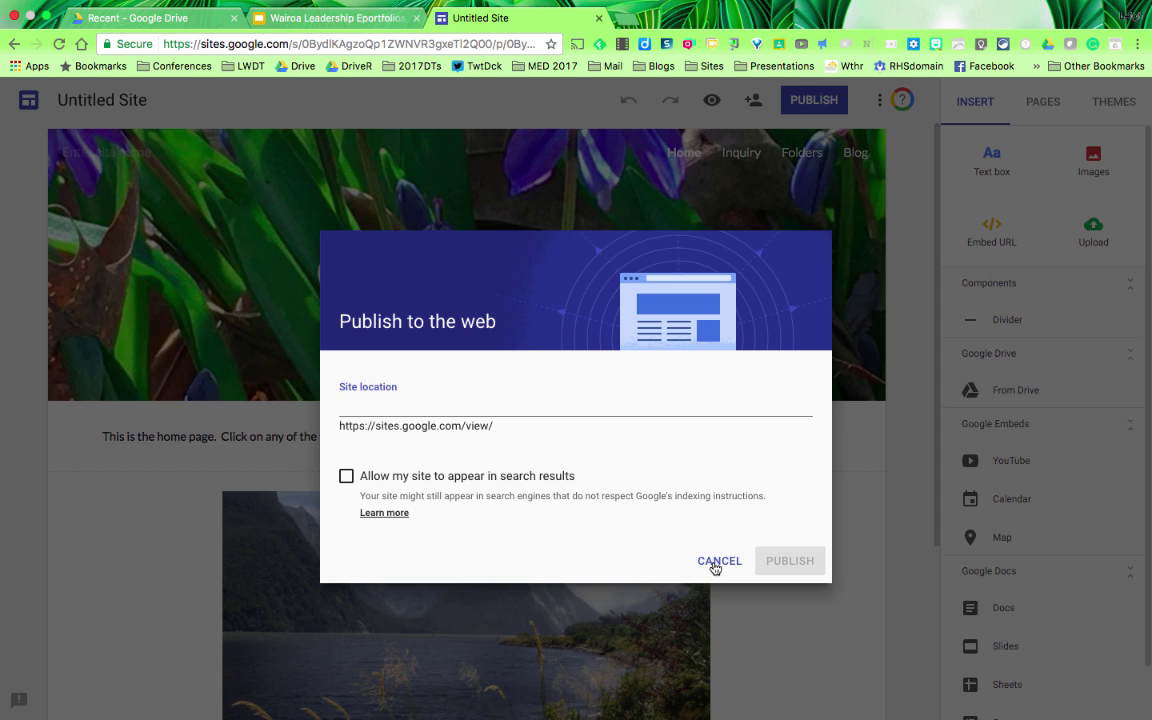
{"action": "left_click", "coordinate": [438, 409]}
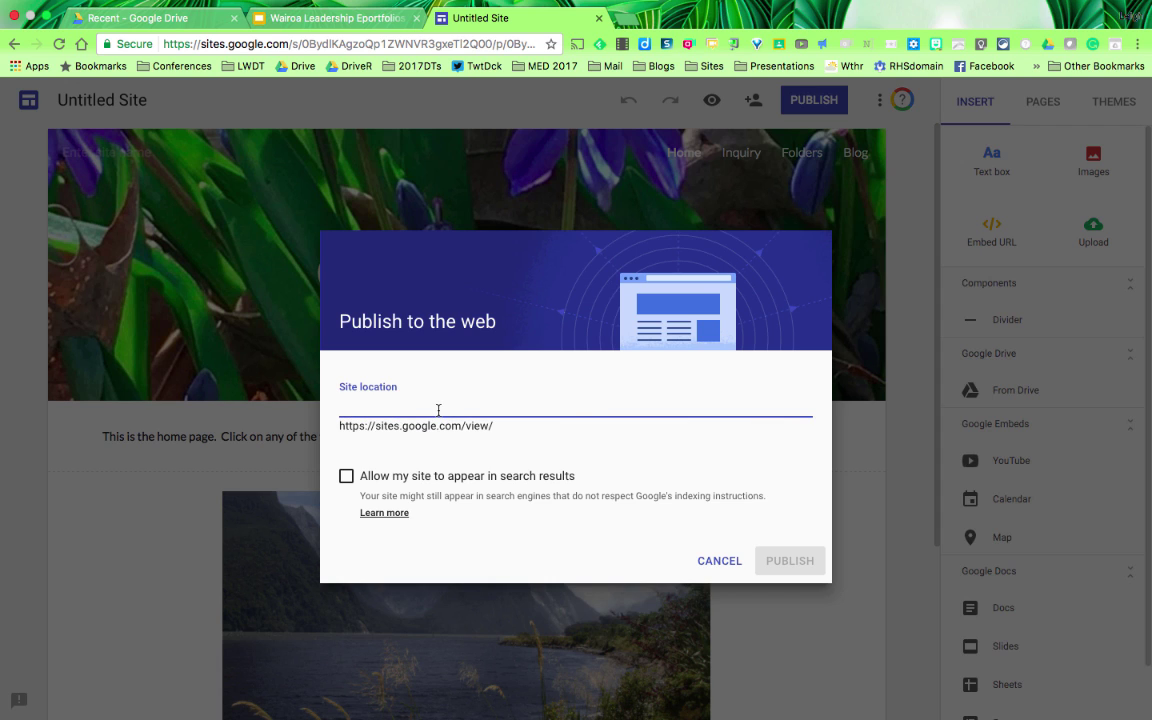
{"action": "type", "text": "leighexampleportfolio"}
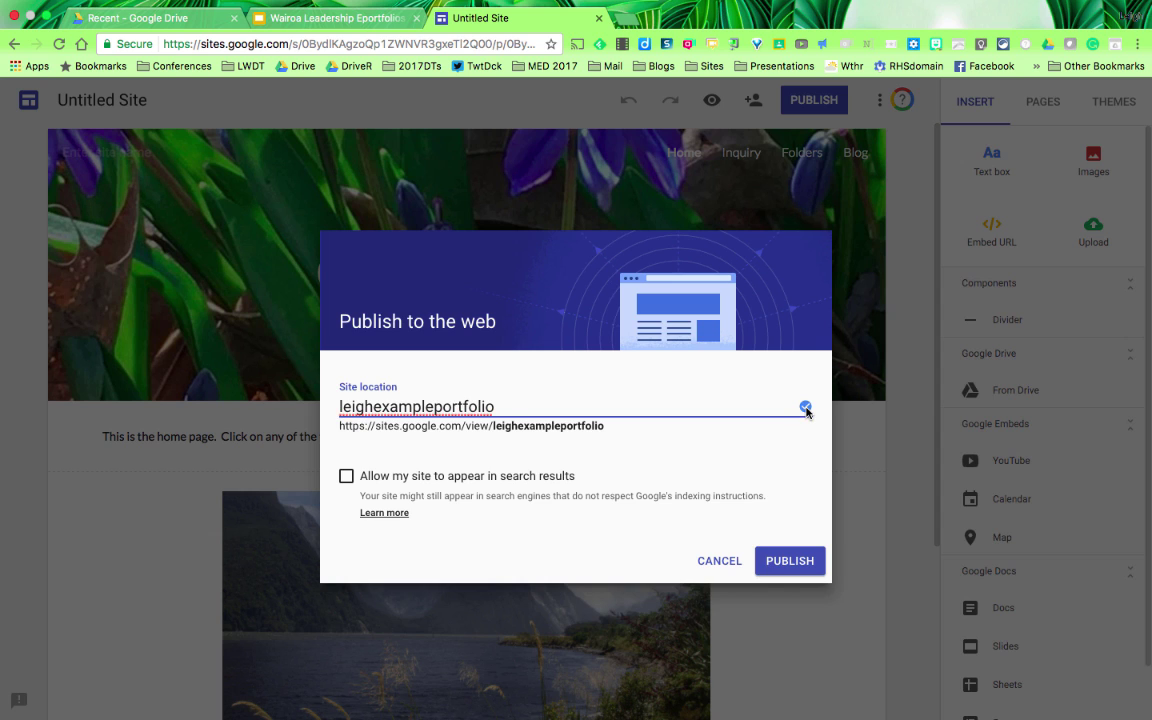
{"action": "key", "text": "Return"}
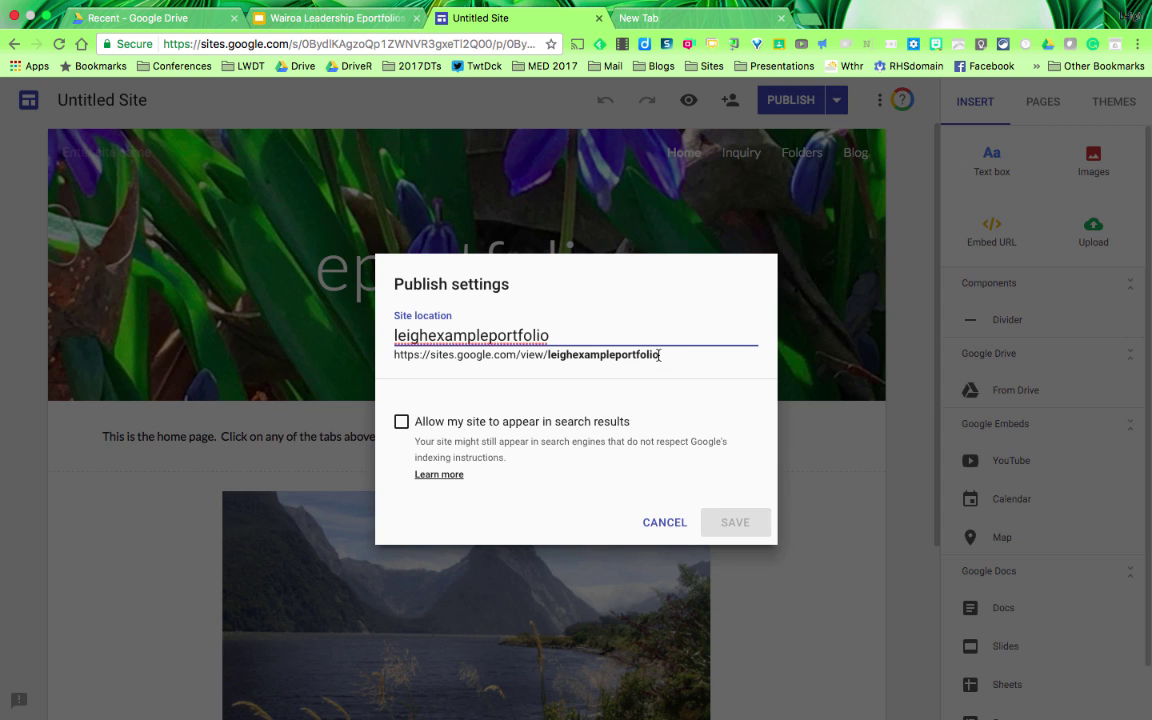
Step: Copy the site's published web address from the publish settings and open it in the empty browser tab
{"action": "left_click_drag", "start_coordinate": [659, 355], "coordinate": [393, 355]}
{"action": "key", "text": "super+c"}
{"action": "key", "text": "Escape"}
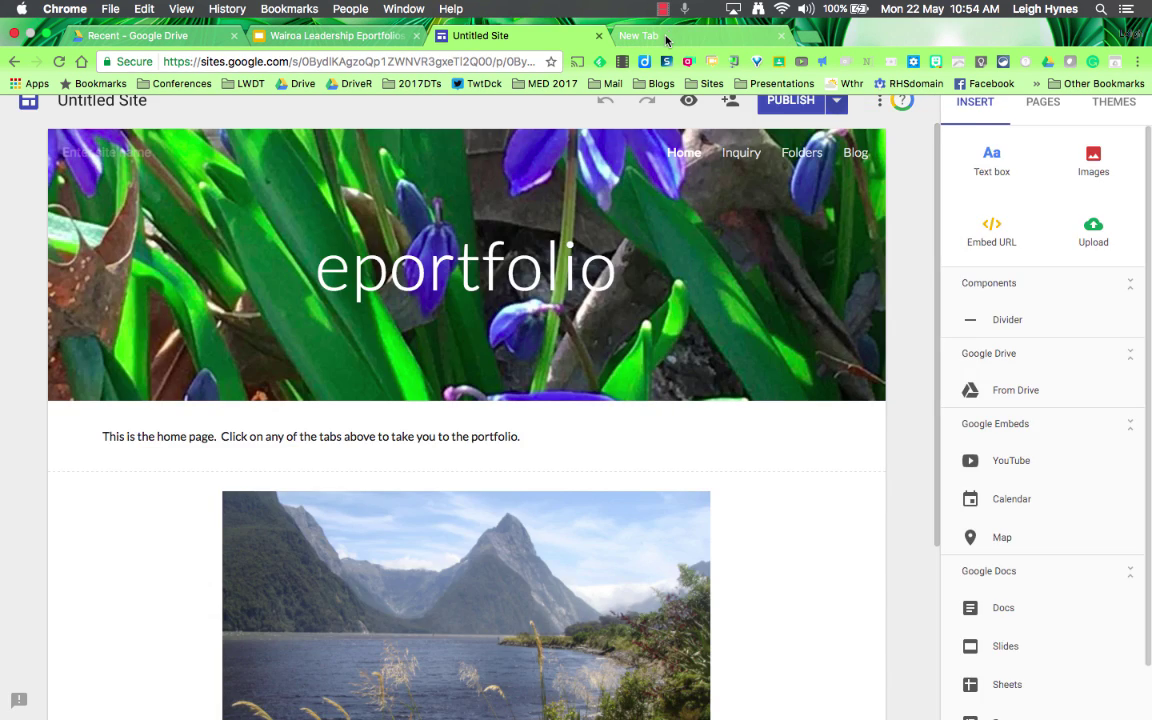
{"action": "left_click", "coordinate": [639, 18]}
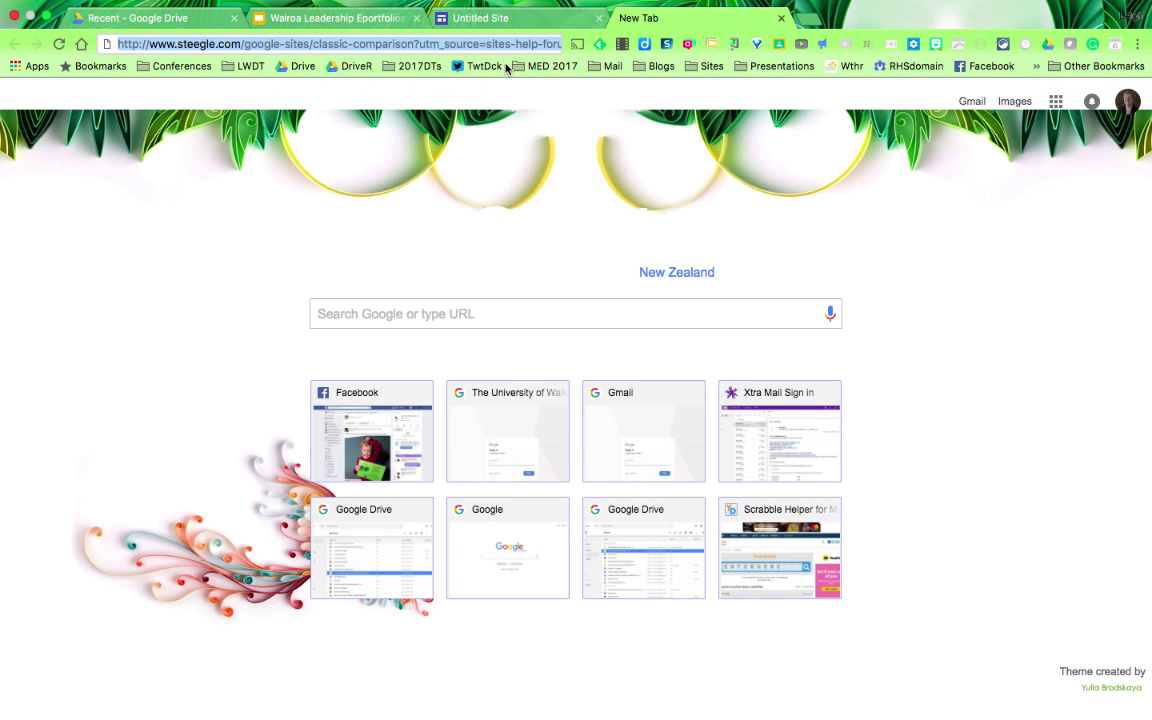
{"action": "key", "text": "super+v"}
{"action": "key", "text": "Return"}
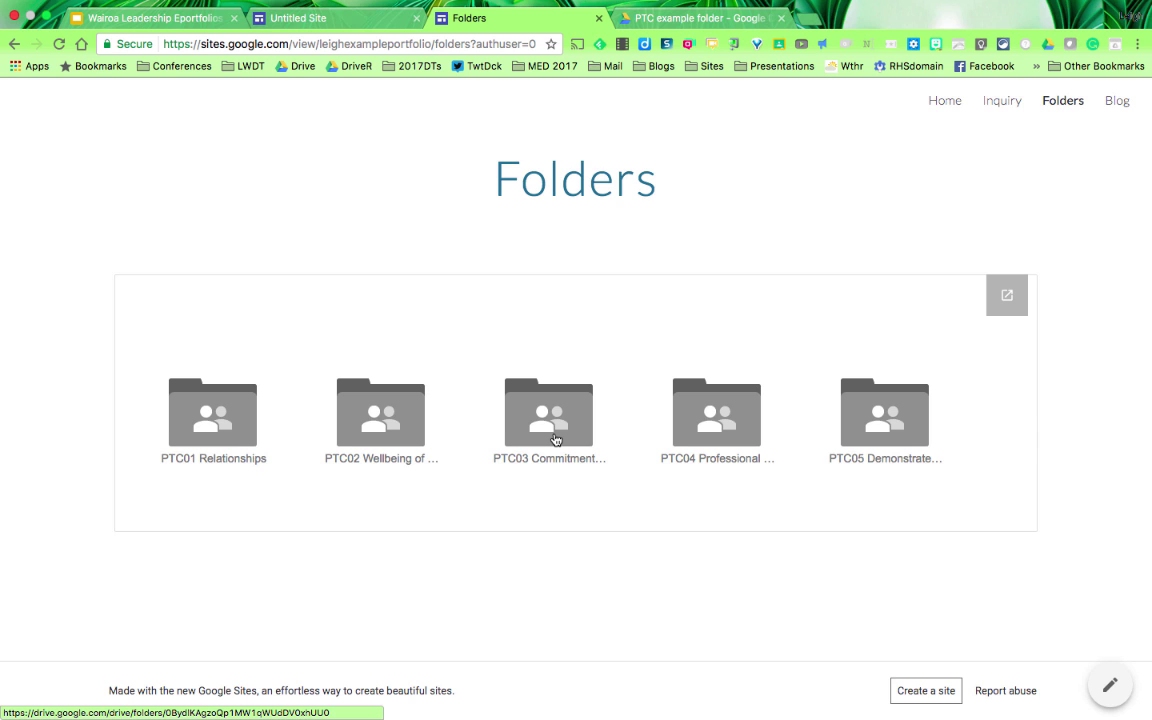
Step: From the published Folders page, switch to the PTC example folder in Google Drive and open its PTC04 Professional learning folder
{"action": "left_click", "coordinate": [555, 440]}
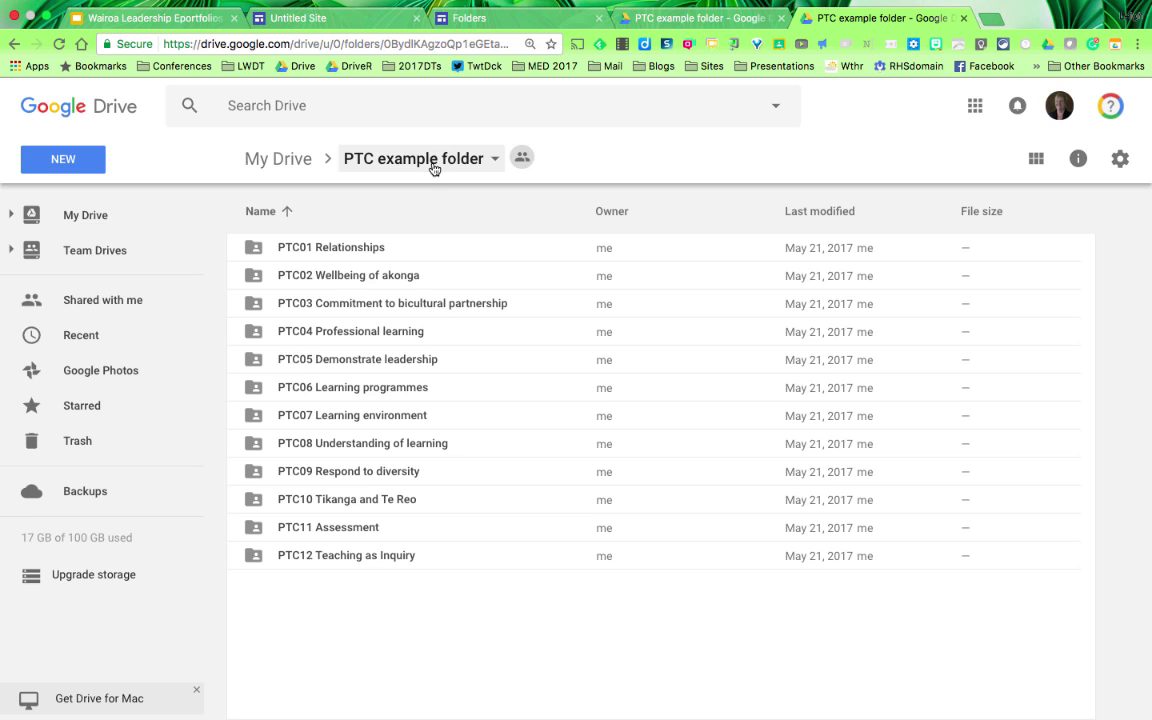
{"action": "left_click", "coordinate": [376, 339]}
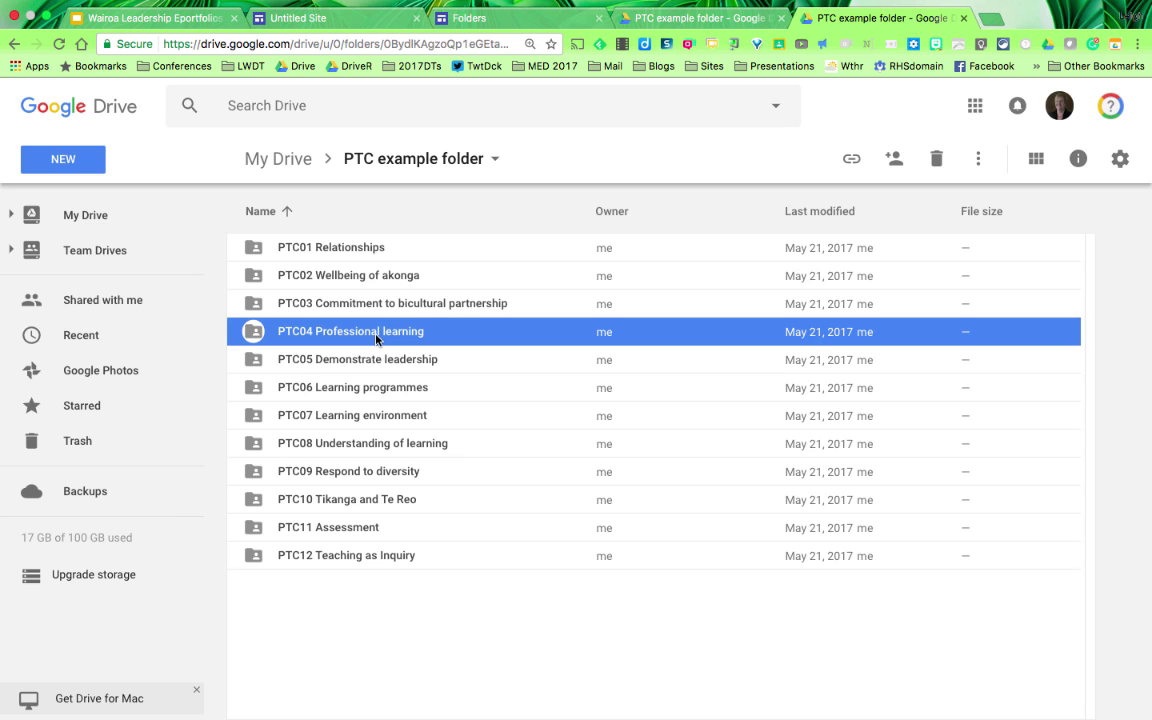
{"action": "double_click", "coordinate": [376, 339]}
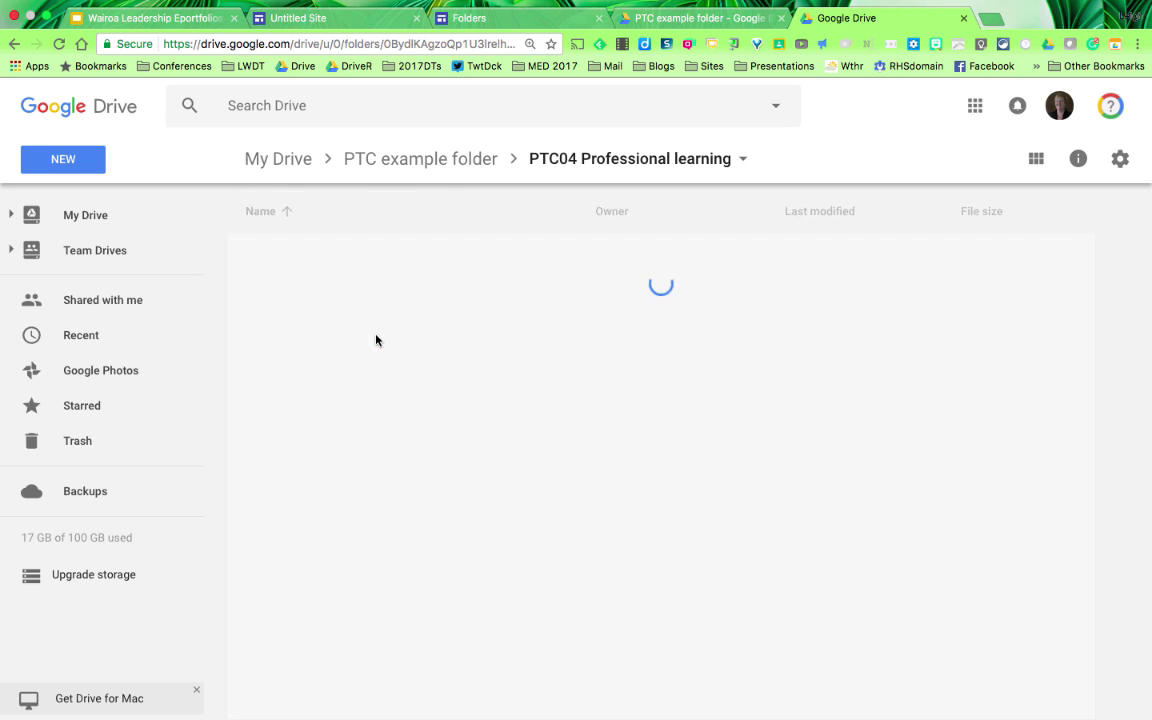
{"action": "left_click", "coordinate": [66, 167]}
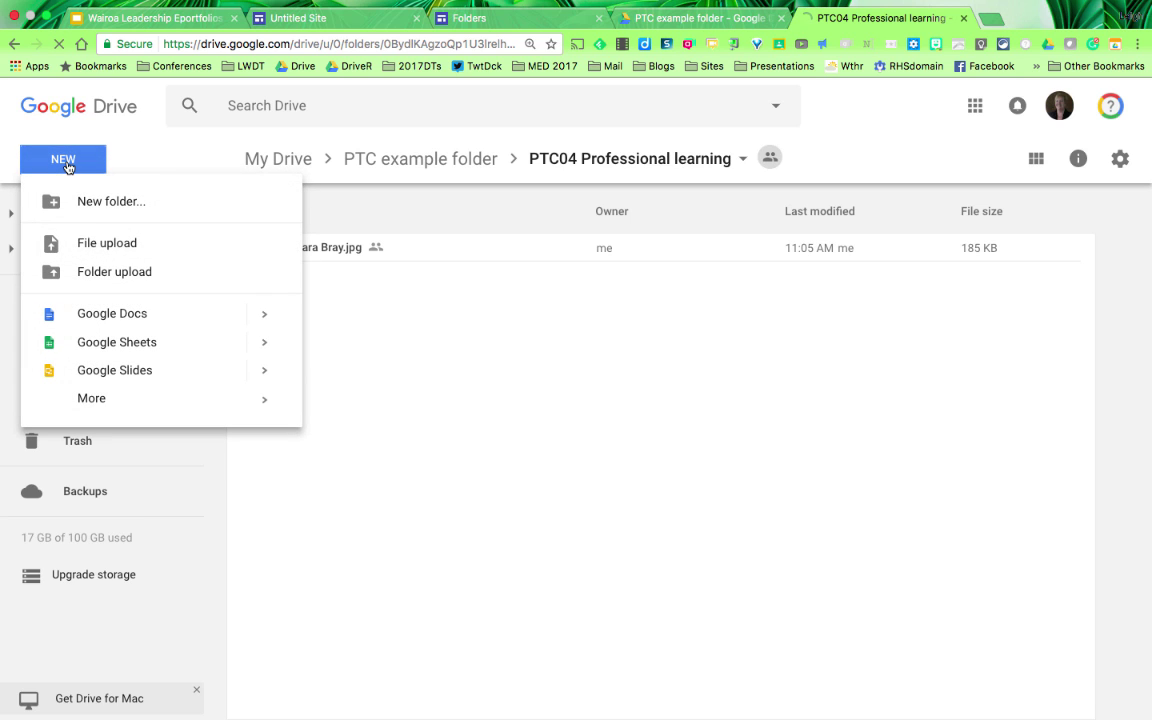
{"action": "left_click", "coordinate": [94, 244]}
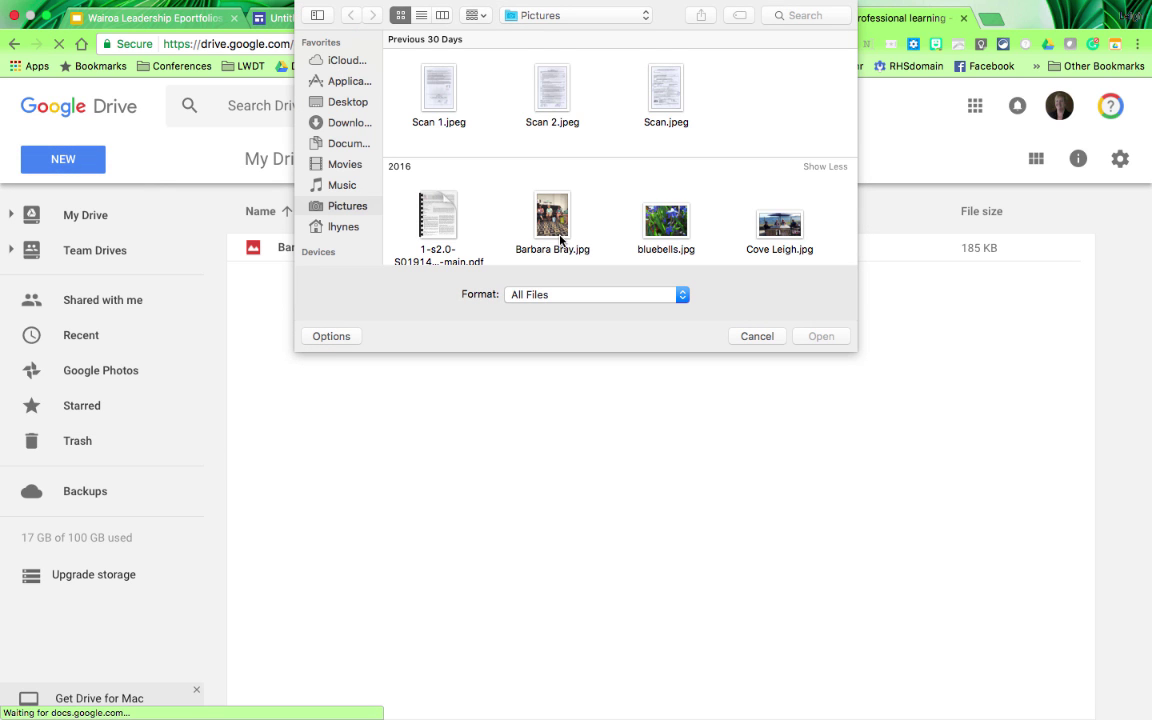
{"action": "left_click", "coordinate": [748, 337]}
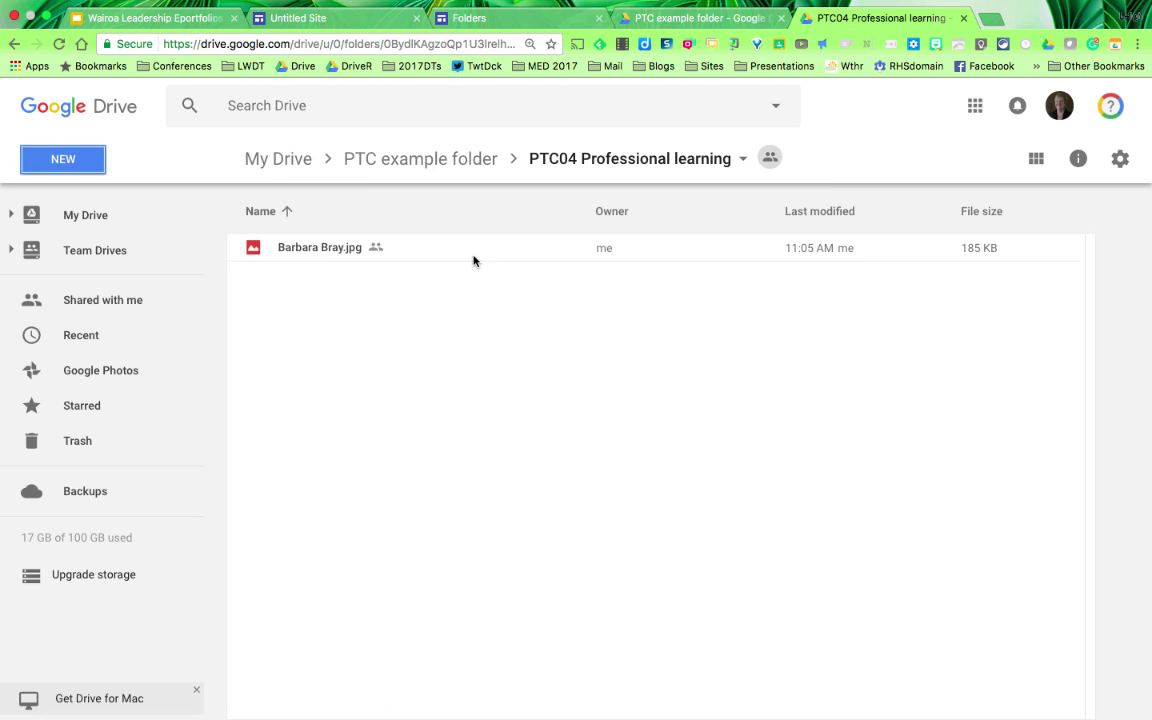
Step: Return to the published Folders page, view the PTC04 Professional learning folder through its embedded link, and close that view
{"action": "left_click", "coordinate": [531, 25]}
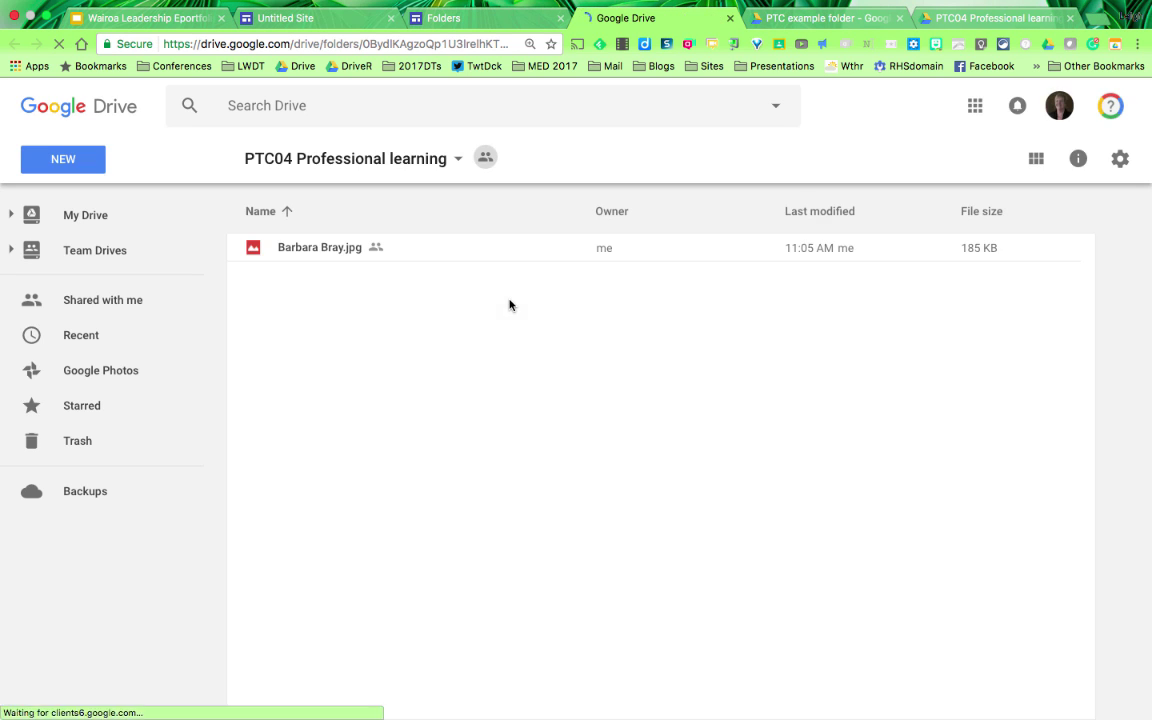
{"action": "left_click", "coordinate": [731, 18]}
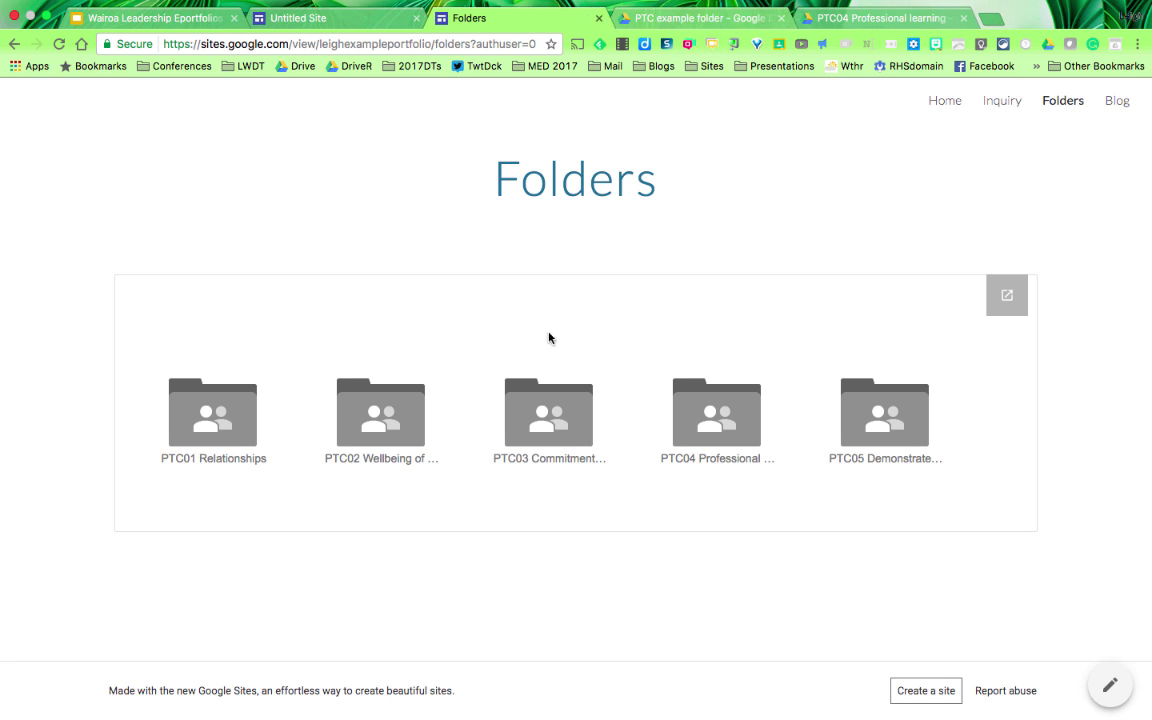